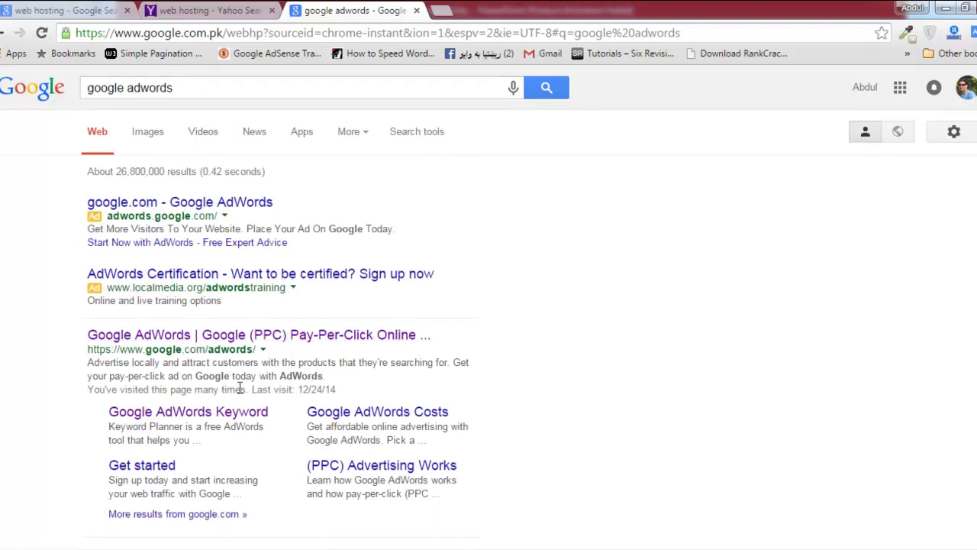
- Open the Google AdWords site from the search results and sign in with the account password
left_click(268, 341)
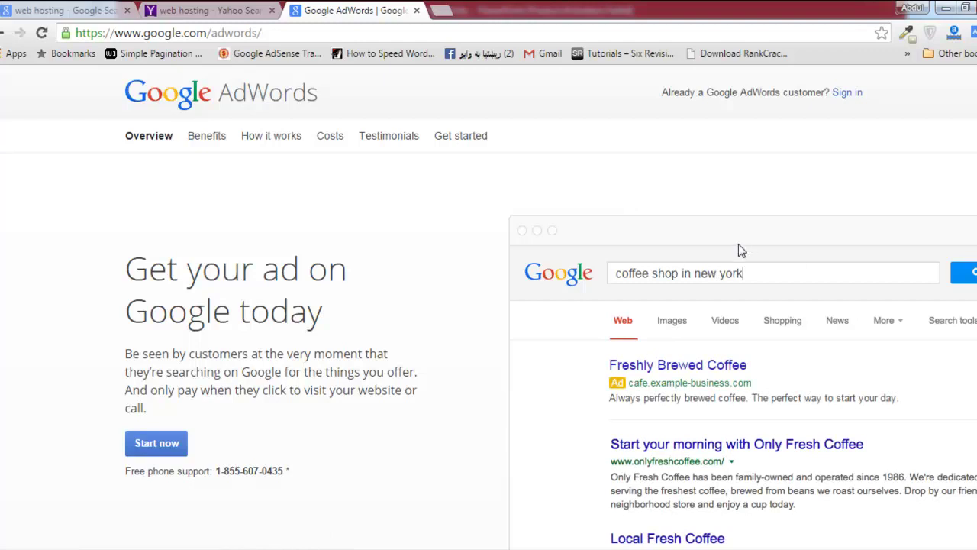
left_click(852, 96)
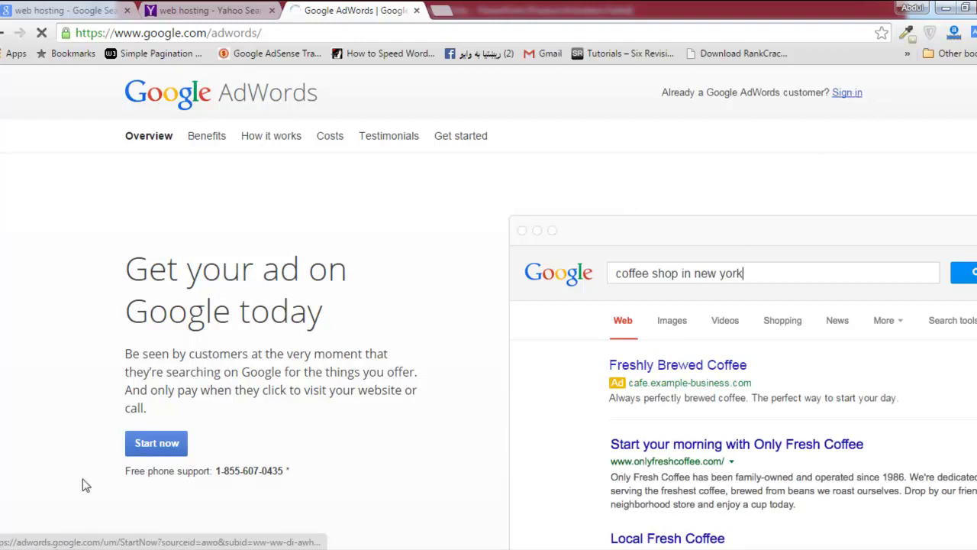
left_click(524, 332)
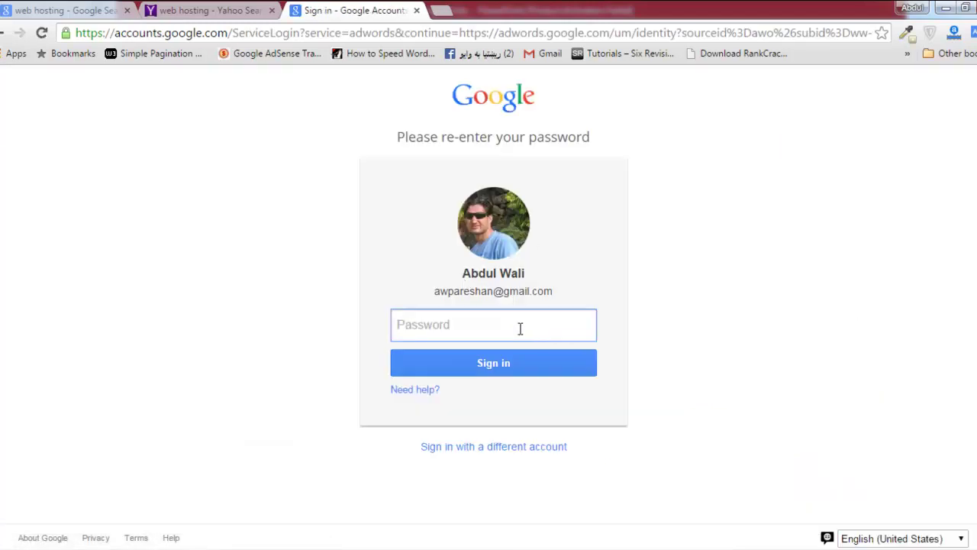
type("••")
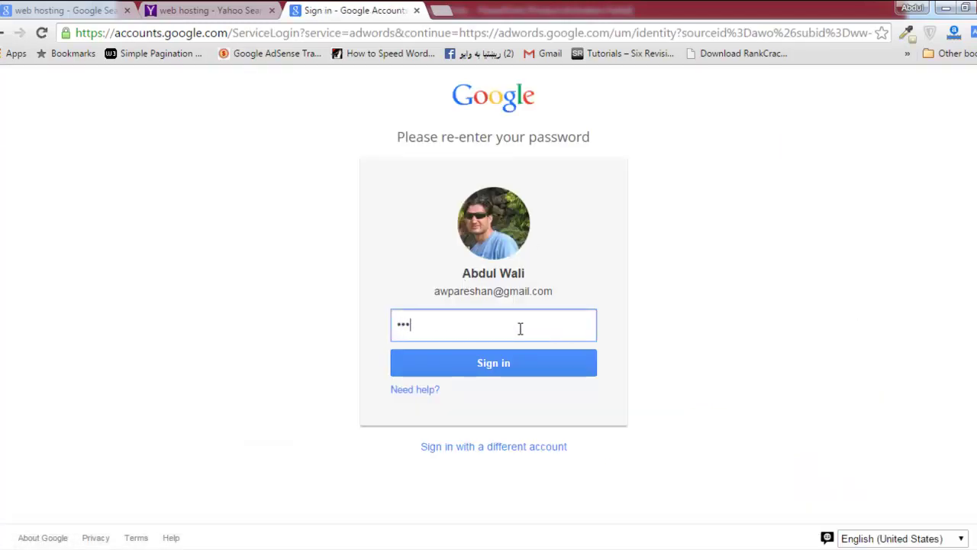
type("••••••••")
key("Return")
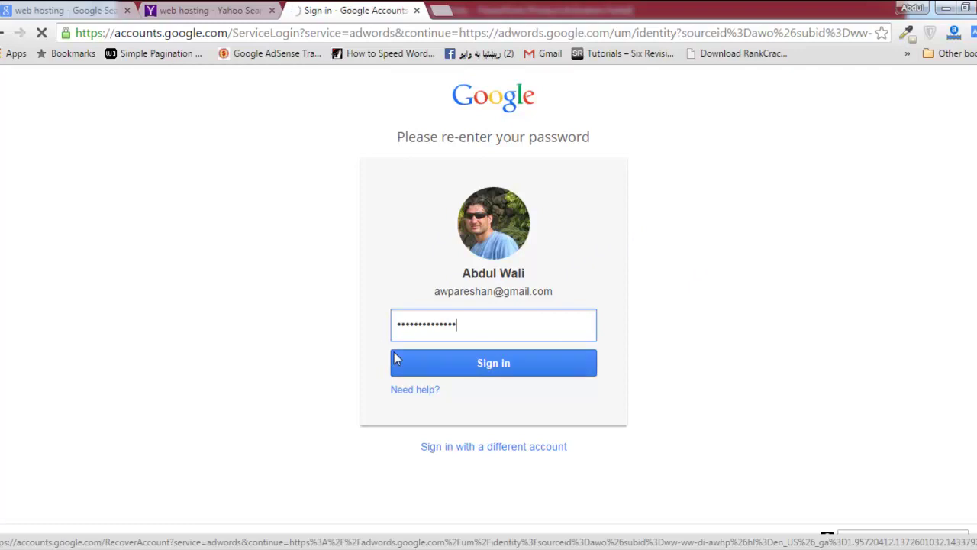
- Glance at the ads in the Google web hosting results, return to AdWords and look over the campaign overview
left_click(53, 10)
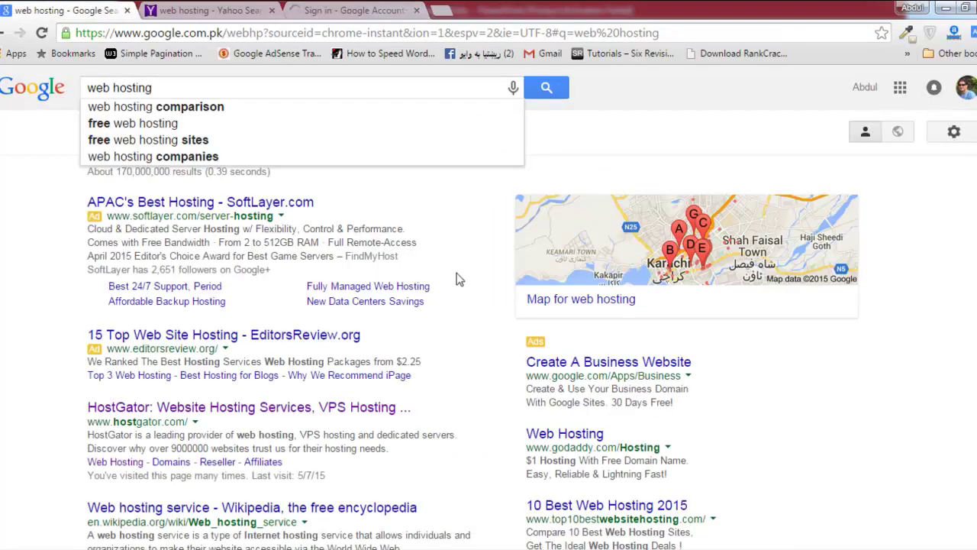
left_click(358, 9)
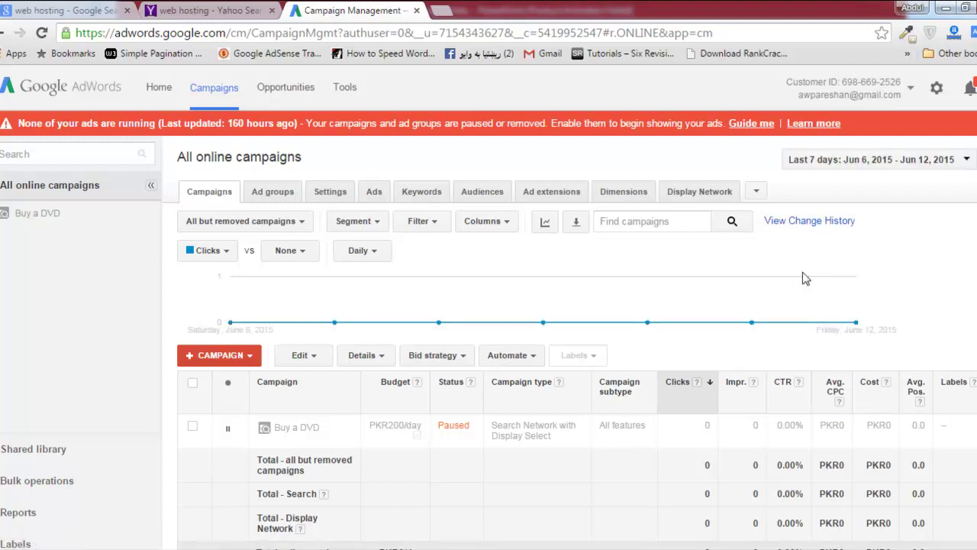
scroll(577, 344, "down", 2)
scroll(577, 343, "up", 2)
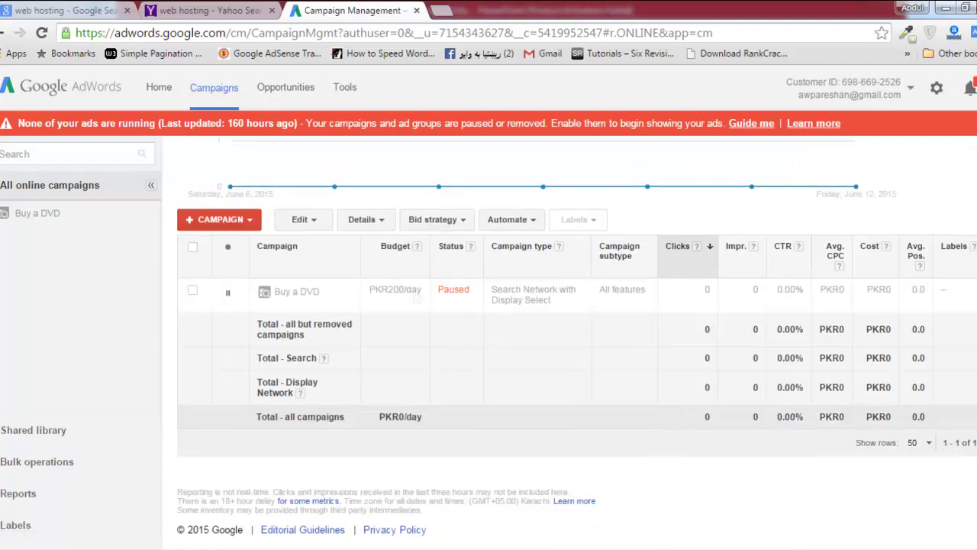
- View the Dimensions statistics for all online campaigns and return to the campaign list
left_click(623, 194)
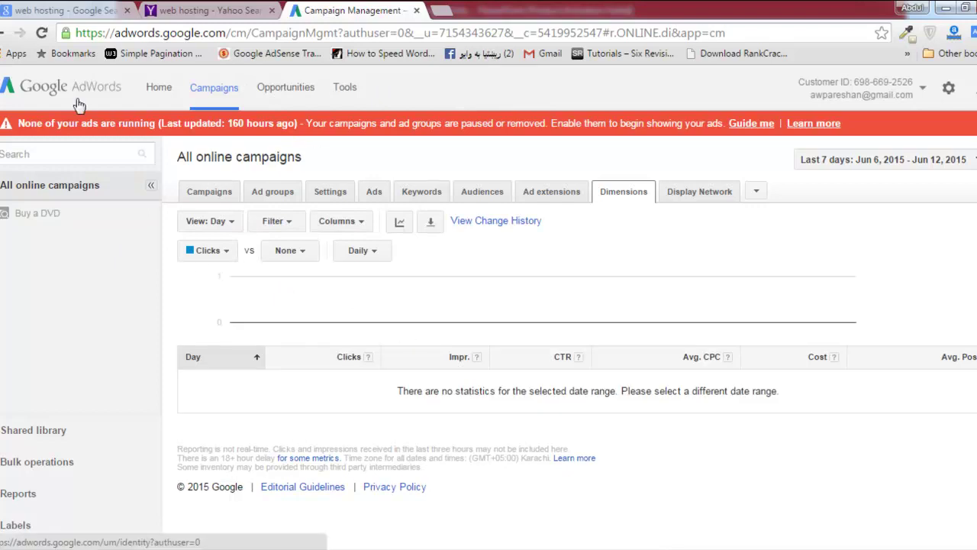
left_click(2, 35)
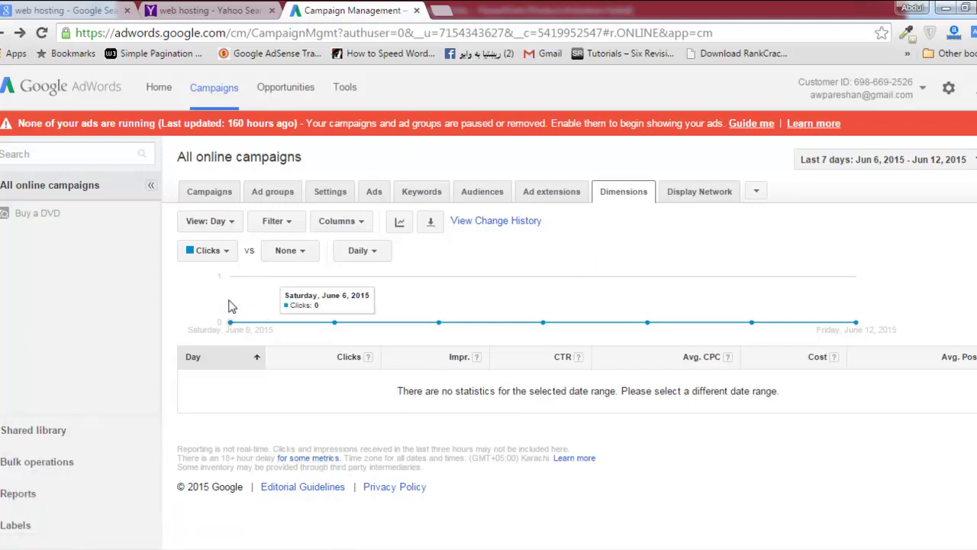
left_click(226, 95)
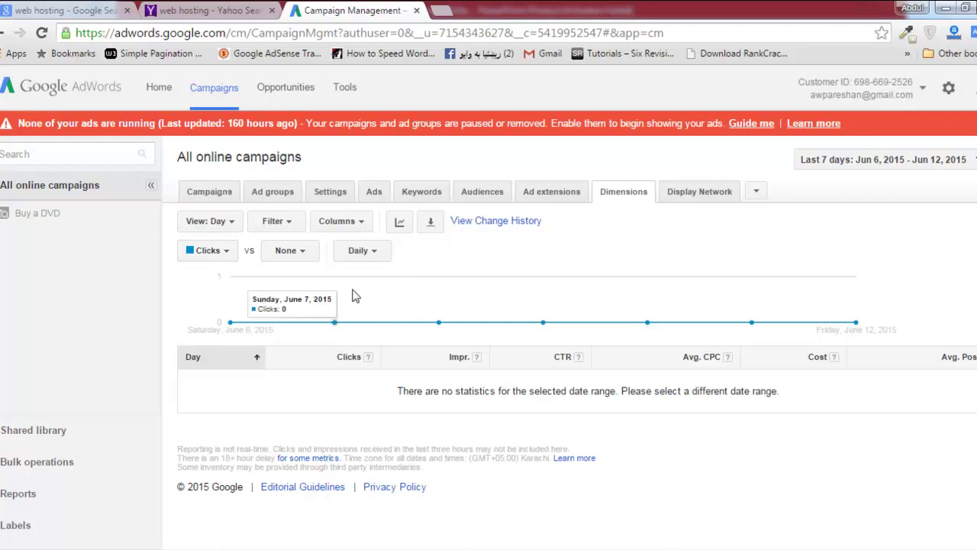
left_click(200, 195)
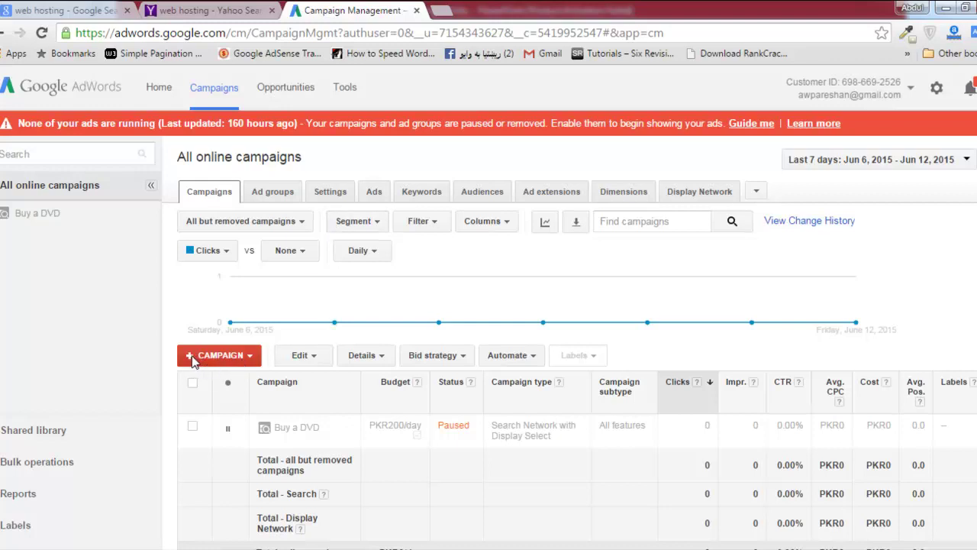
- Show the campaign types available for creating a new campaign
left_click(248, 358)
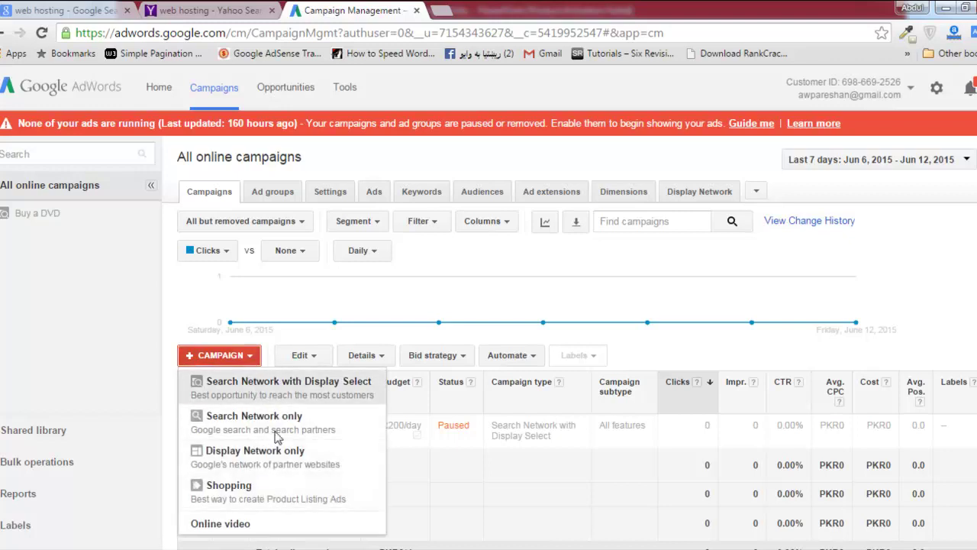
left_click(545, 310)
scroll(545, 311, "down", 3)
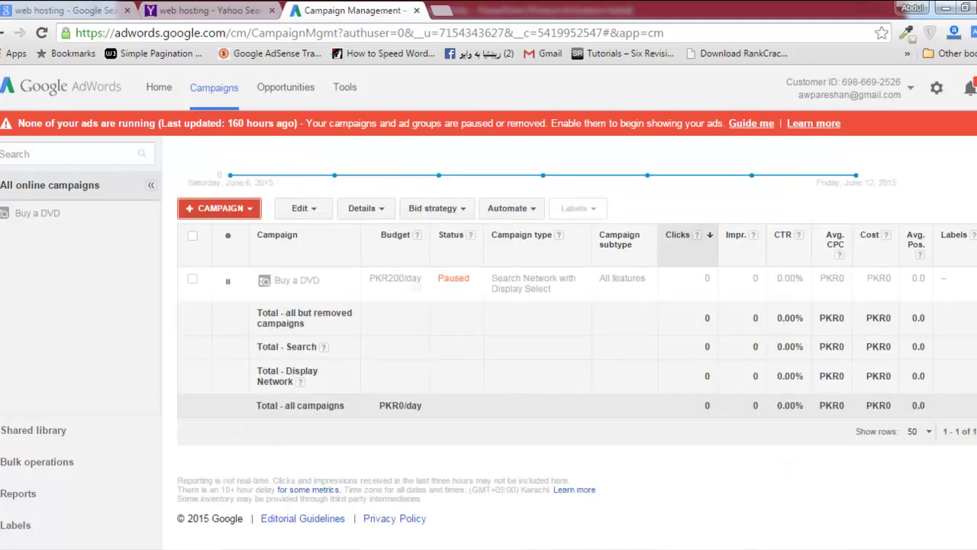
scroll(488, 317, "up", 3)
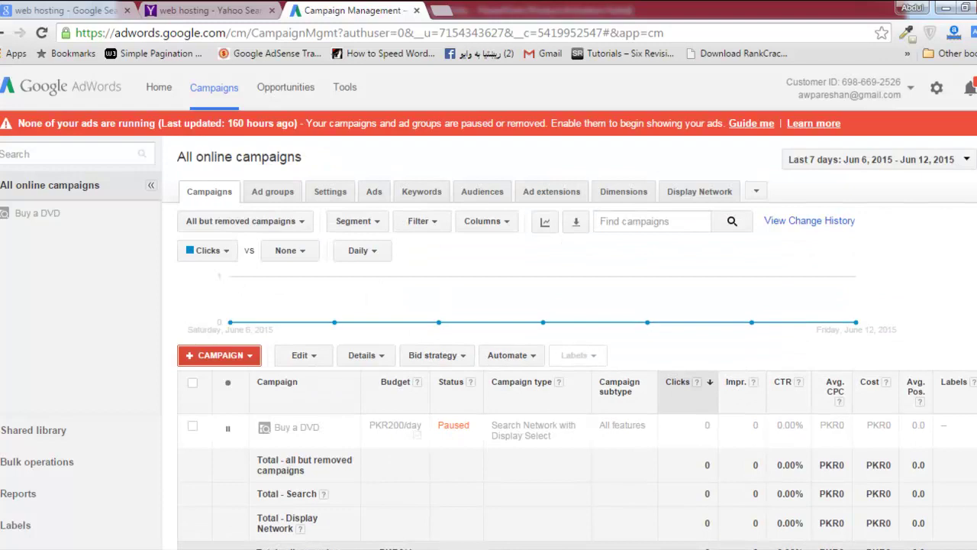
left_click(247, 358)
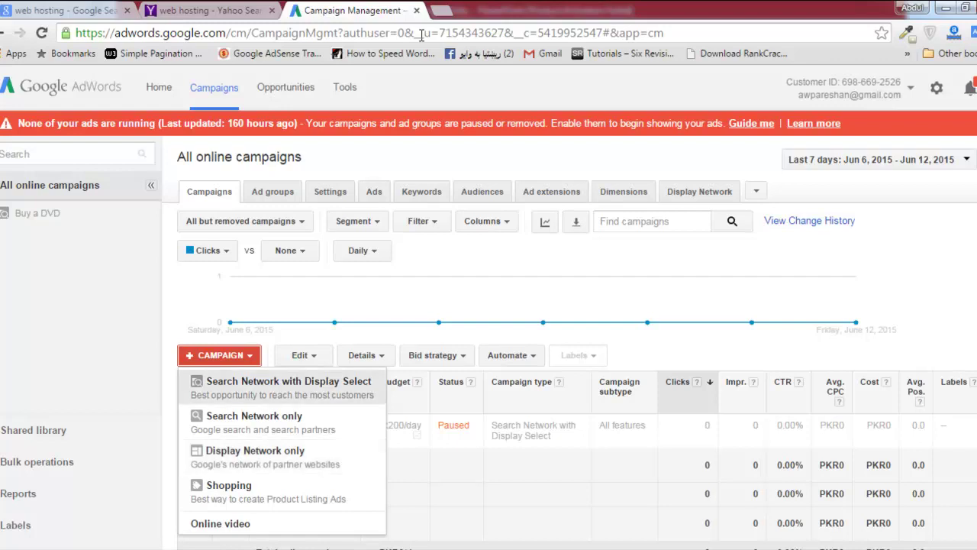
left_click(443, 10)
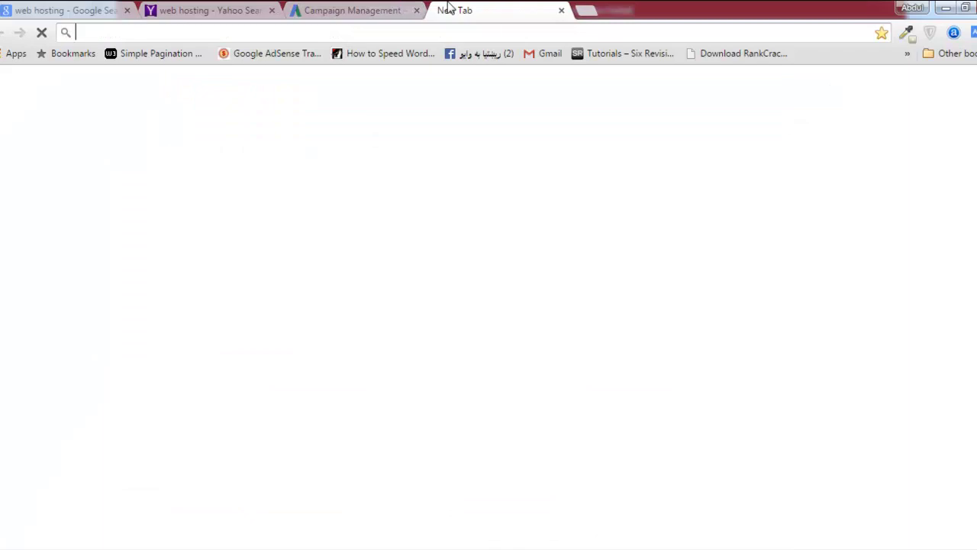
type("onl")
key("Return")
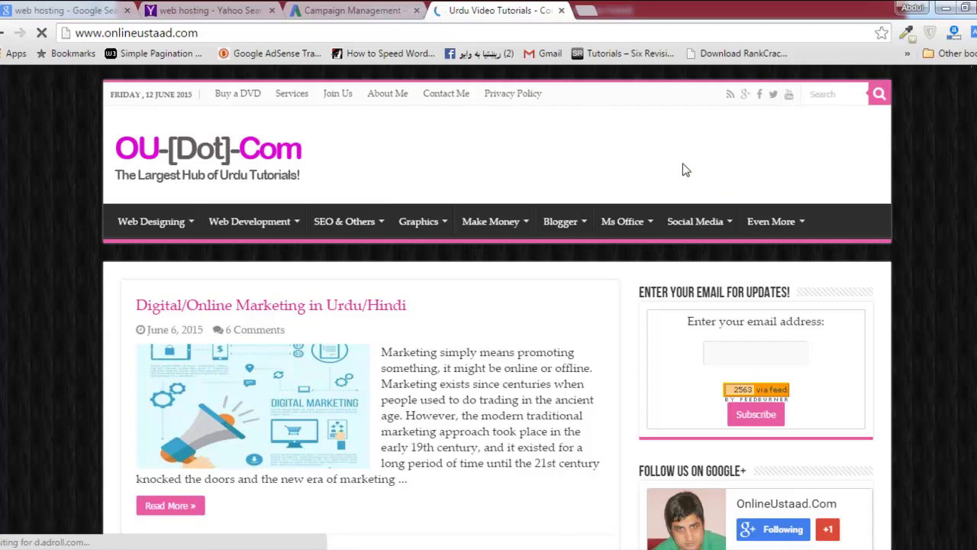
scroll(489, 305, "down", 18)
scroll(489, 305, "up", 11)
scroll(488, 305, "down", 4)
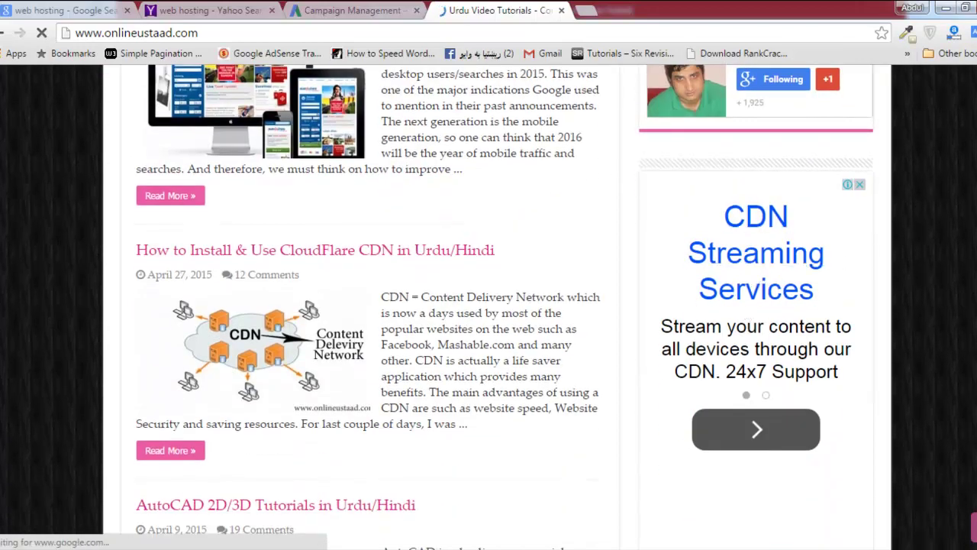
scroll(488, 305, "up", 11)
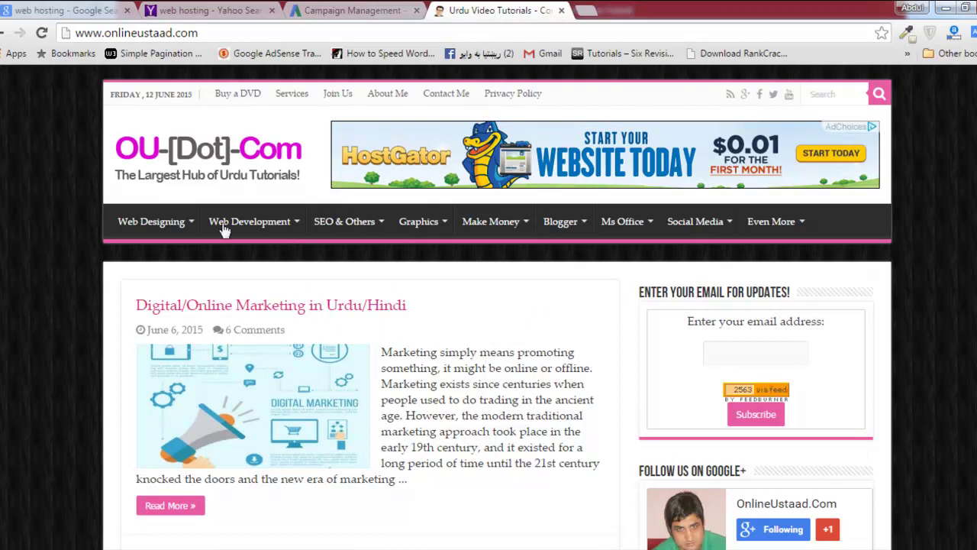
- Return to AdWords and start a new campaign of type Search Network with Display Select
left_click(362, 10)
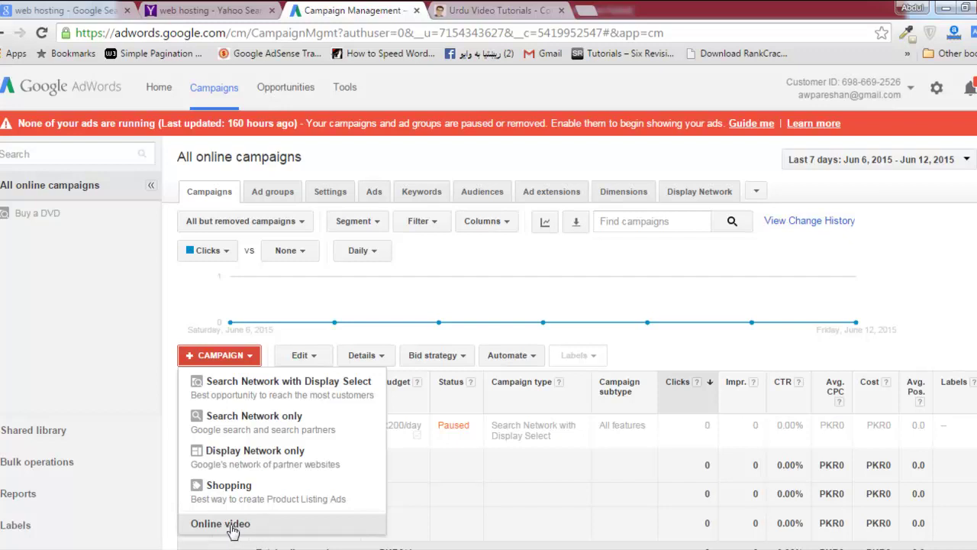
left_click(315, 391)
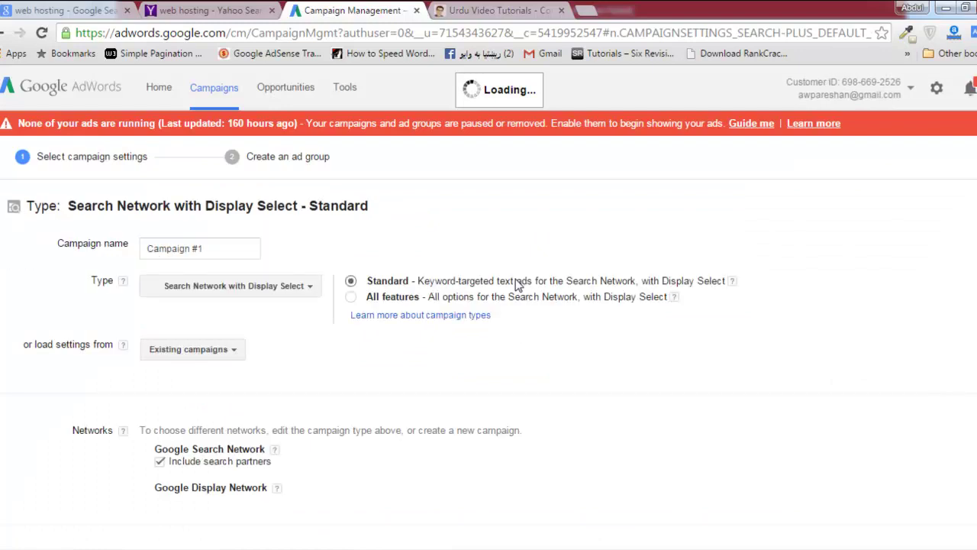
scroll(538, 288, "down", 2)
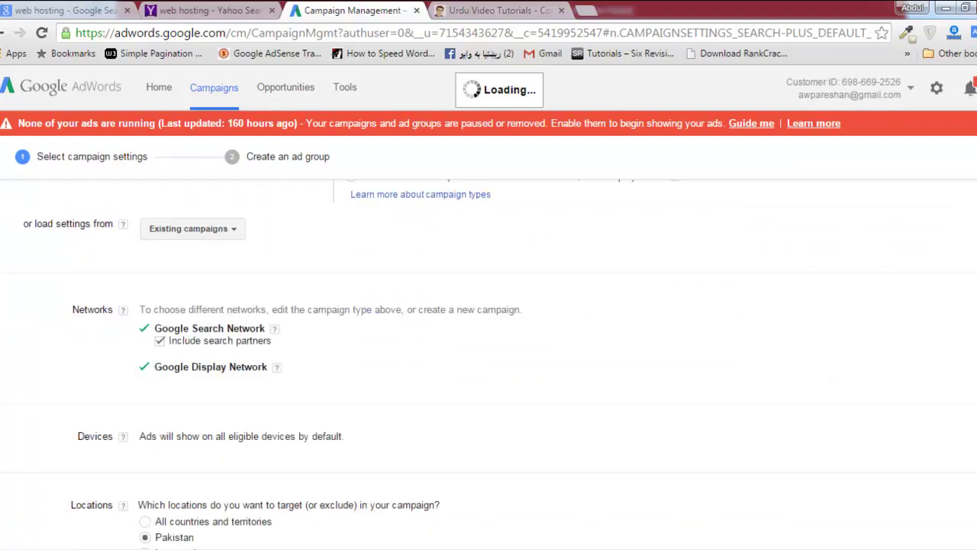
scroll(538, 288, "up", 2)
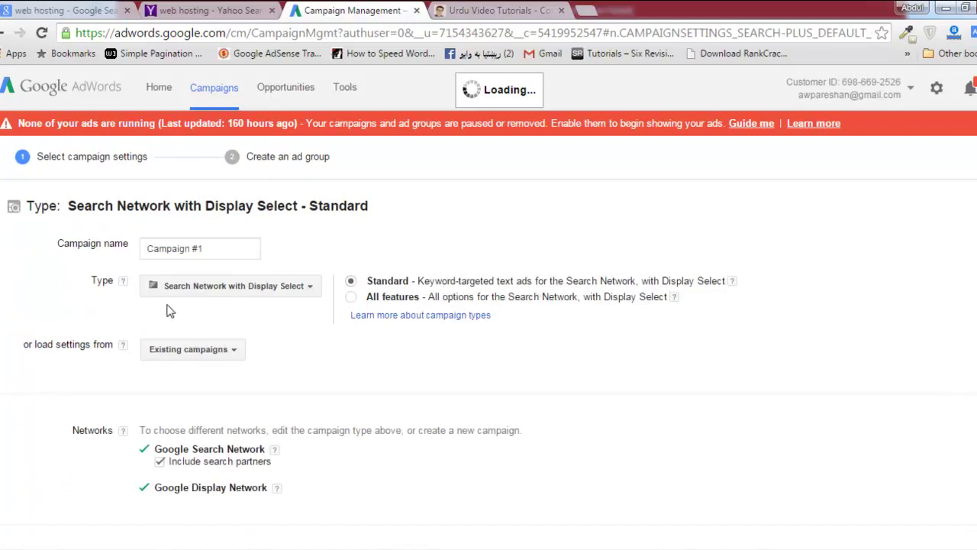
- Examine the new campaign's name field and the alternative campaign types without changing either
triple_click(220, 249)
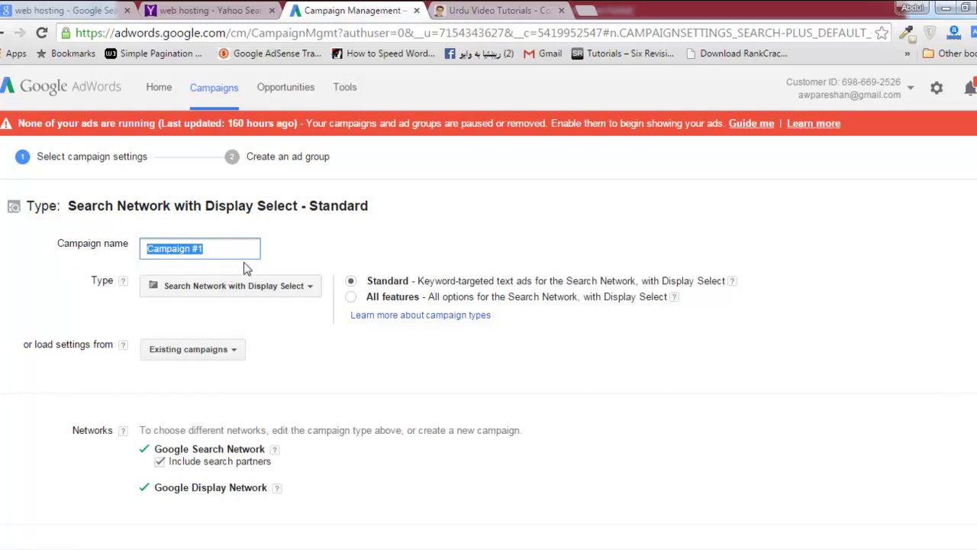
left_click(534, 213)
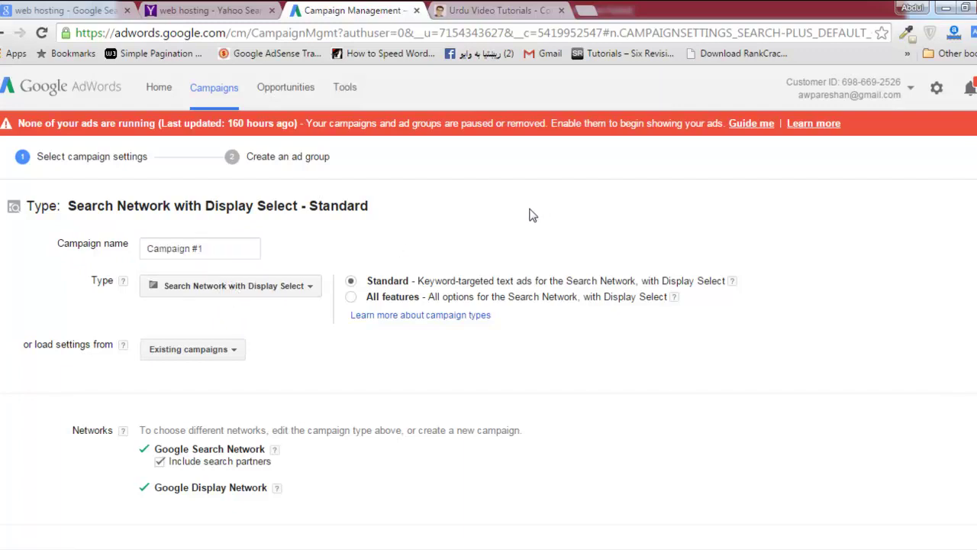
triple_click(244, 251)
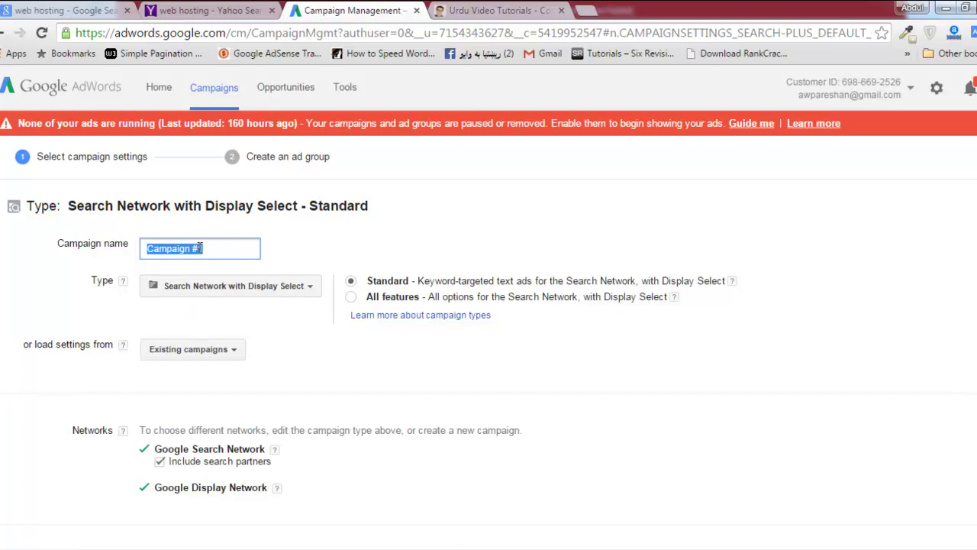
left_click(305, 287)
left_click(304, 290)
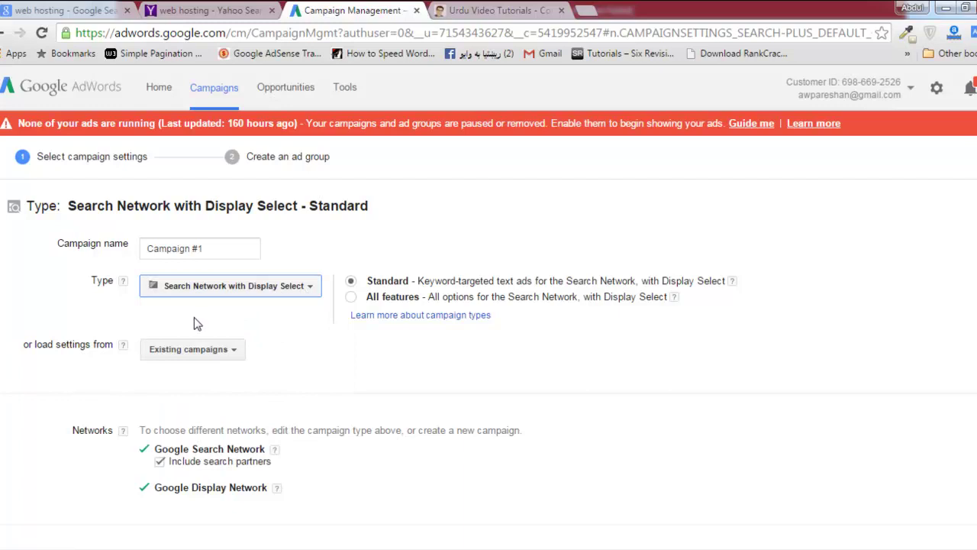
left_click(284, 293)
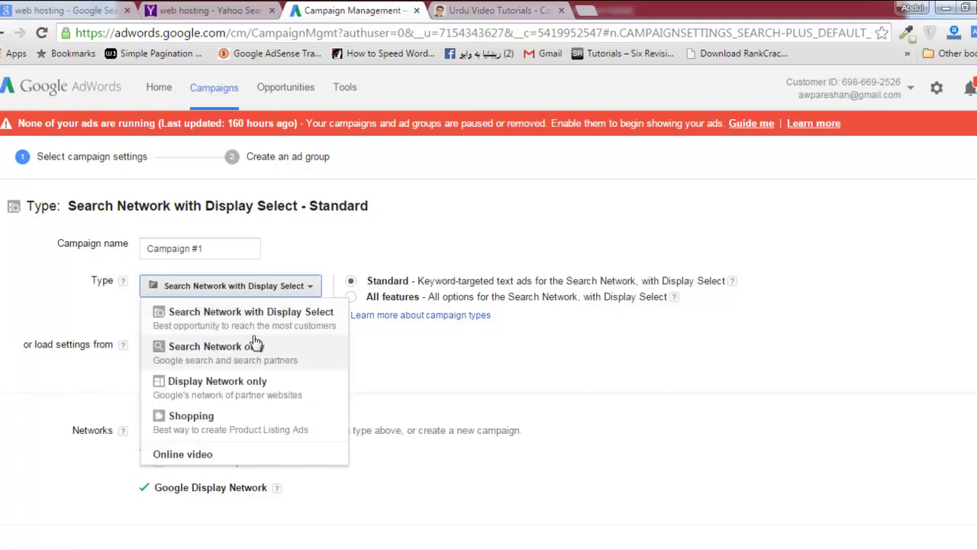
left_click(319, 285)
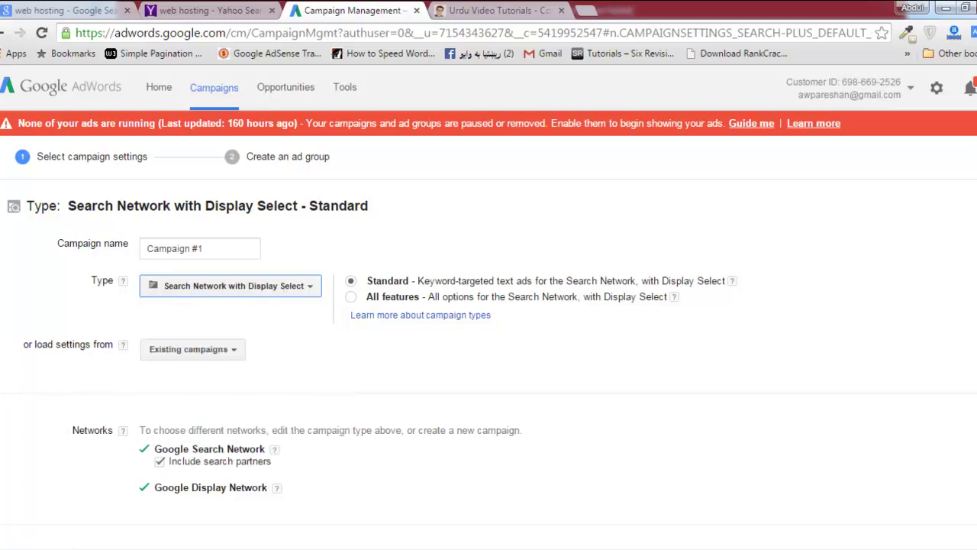
- Read the help for the Standard campaign option and review the All features option and the network settings
scroll(489, 359, "down", 2)
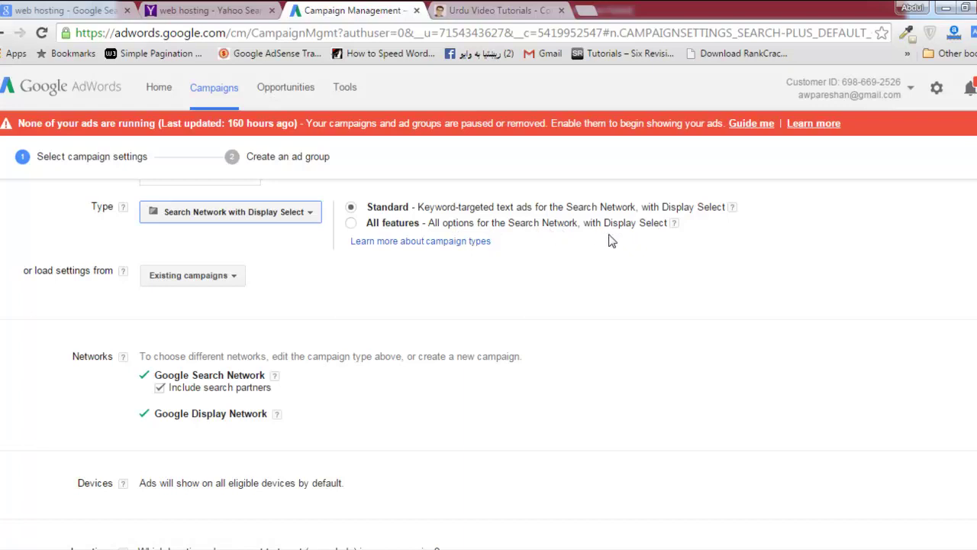
mouse_move(734, 210)
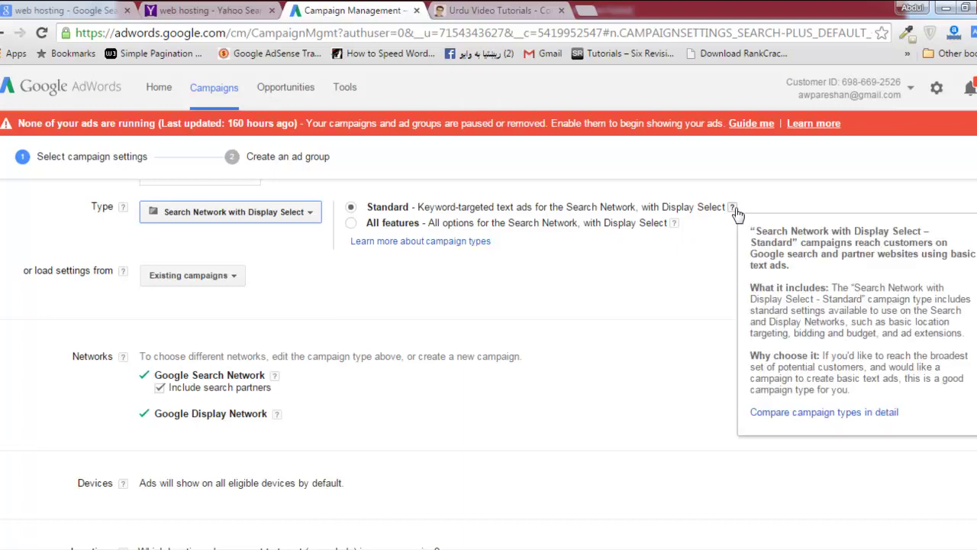
mouse_move(675, 232)
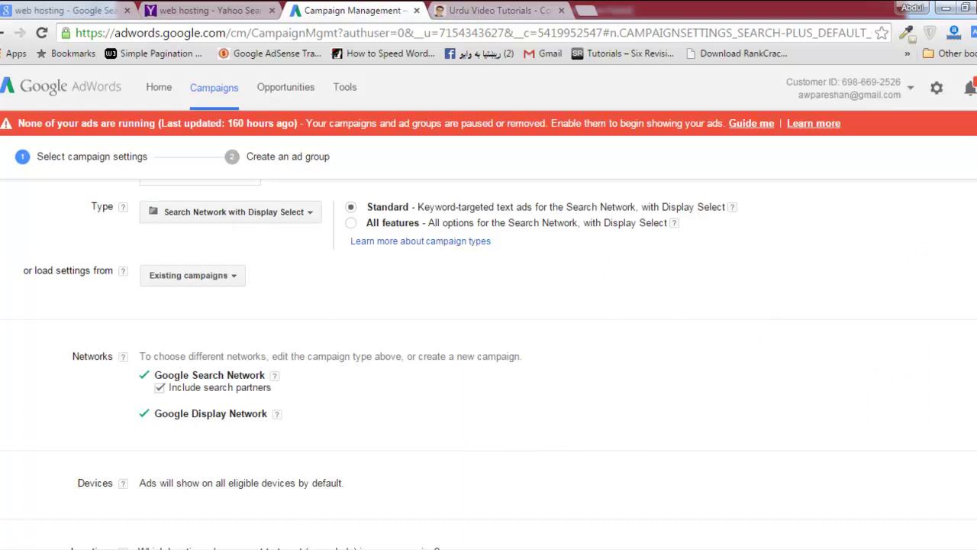
scroll(489, 367, "down", 1)
scroll(489, 366, "up", 1)
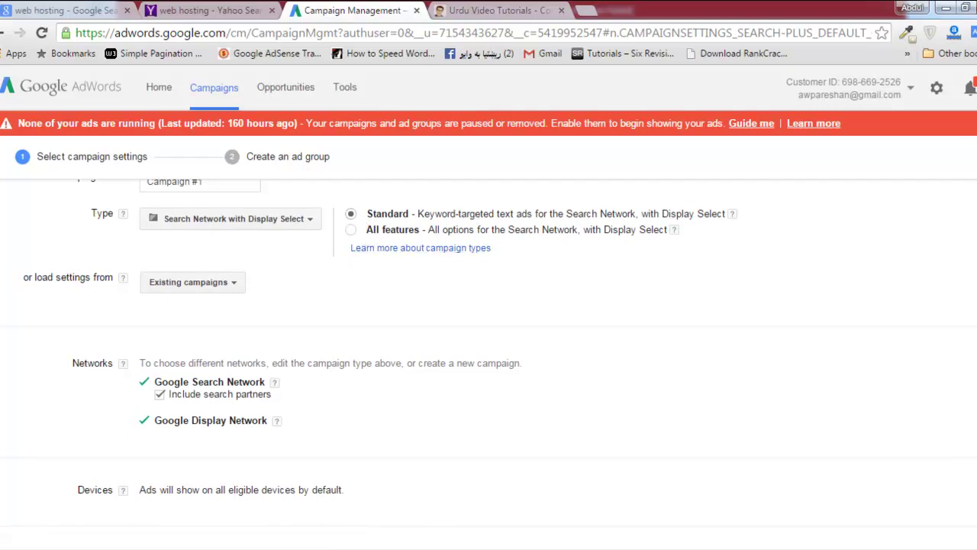
scroll(375, 298, "down", 1)
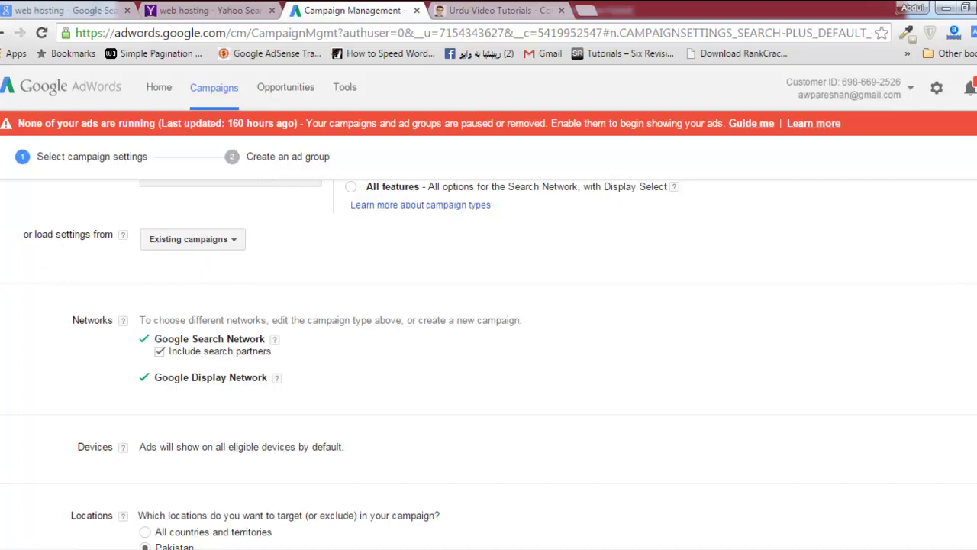
- Examine the existing campaigns available for loading settings without choosing one
scroll(423, 227, "up", 2)
scroll(423, 227, "down", 1)
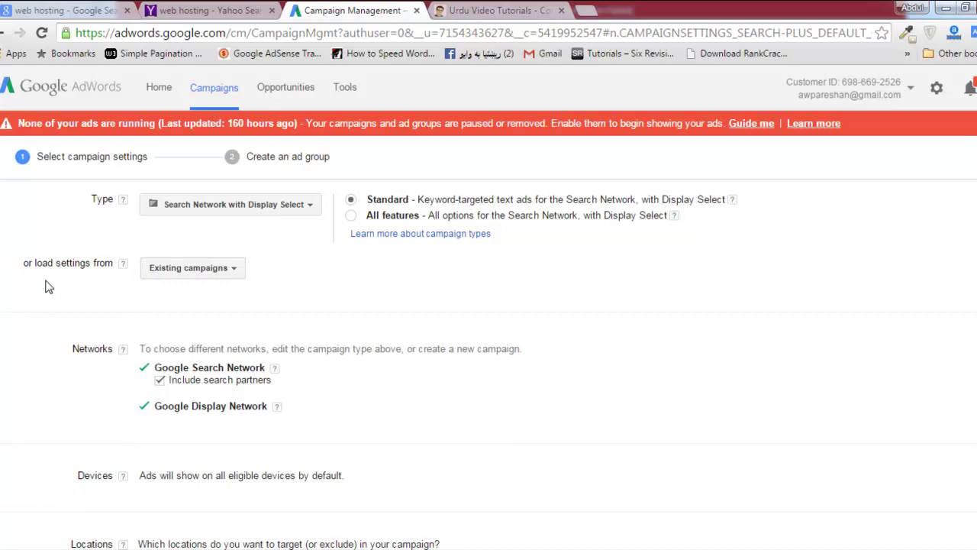
left_click(207, 277)
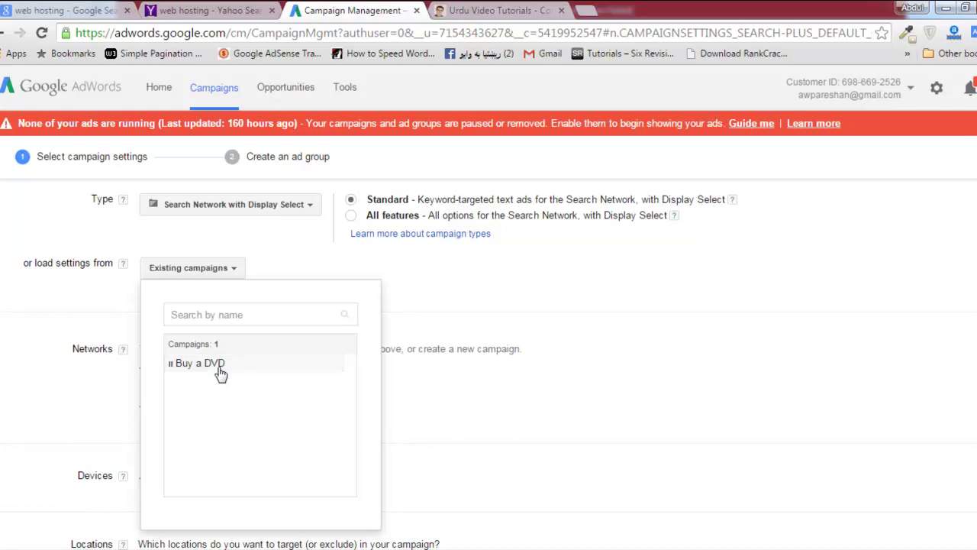
left_click(703, 284)
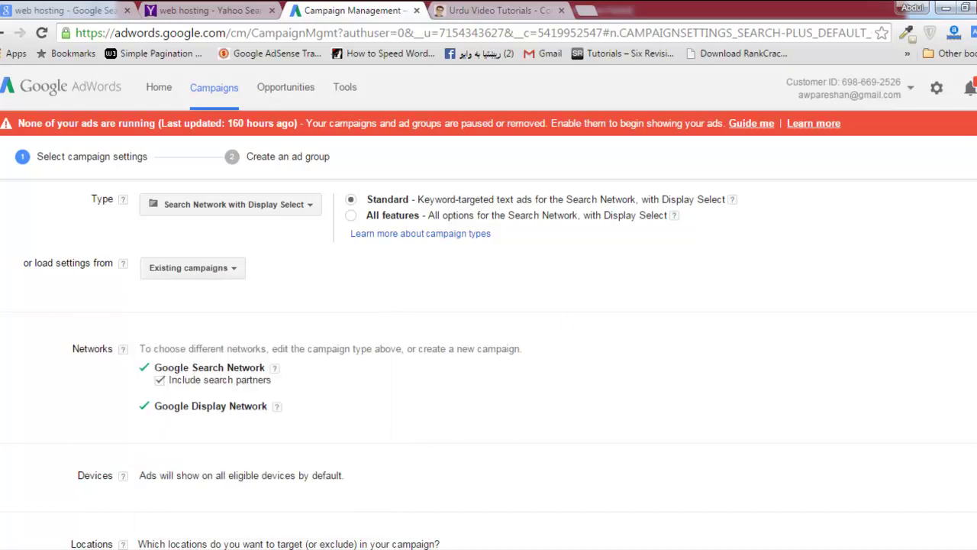
- Exclude search partners from the Google Search Network and read the help for the Google Display Network
scroll(488, 366, "down", 2)
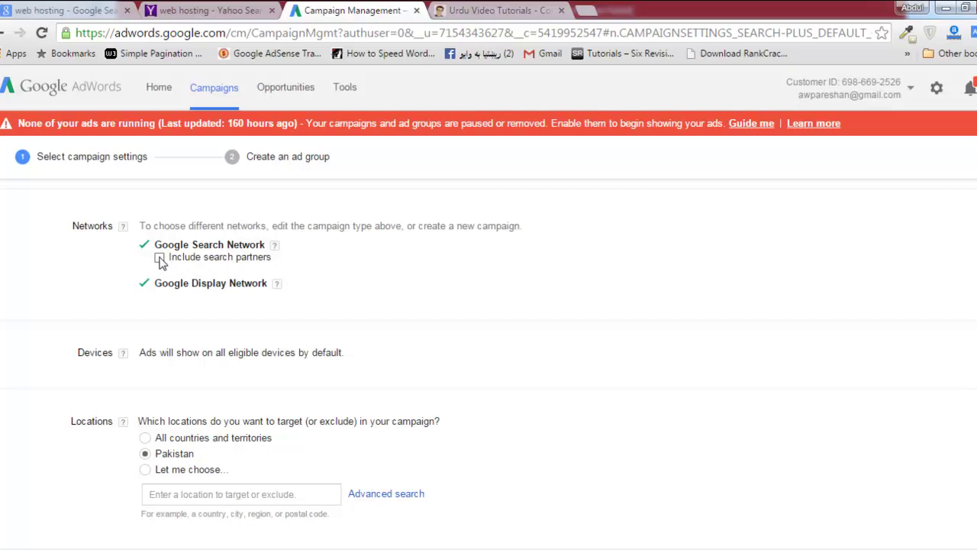
left_click(160, 258)
left_click(159, 257)
left_click(277, 283)
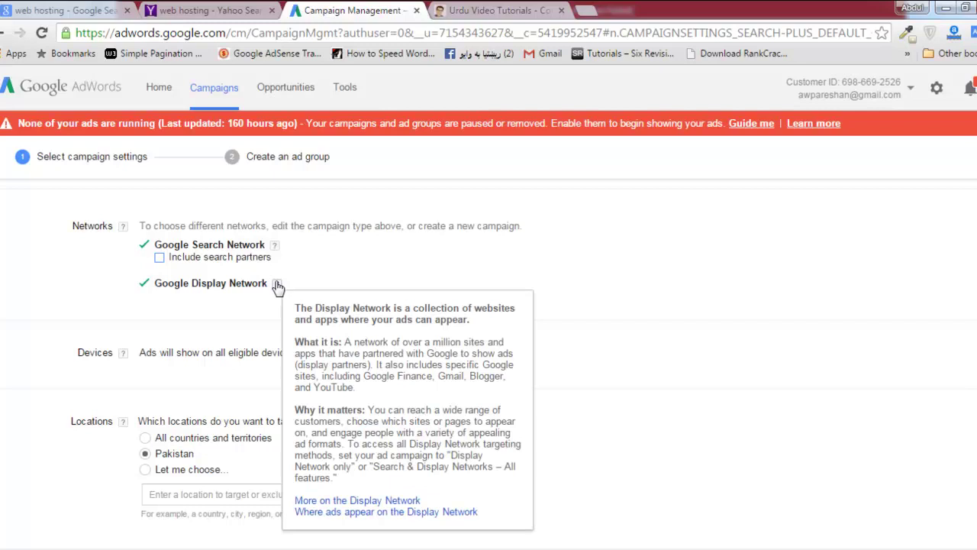
left_click(847, 345)
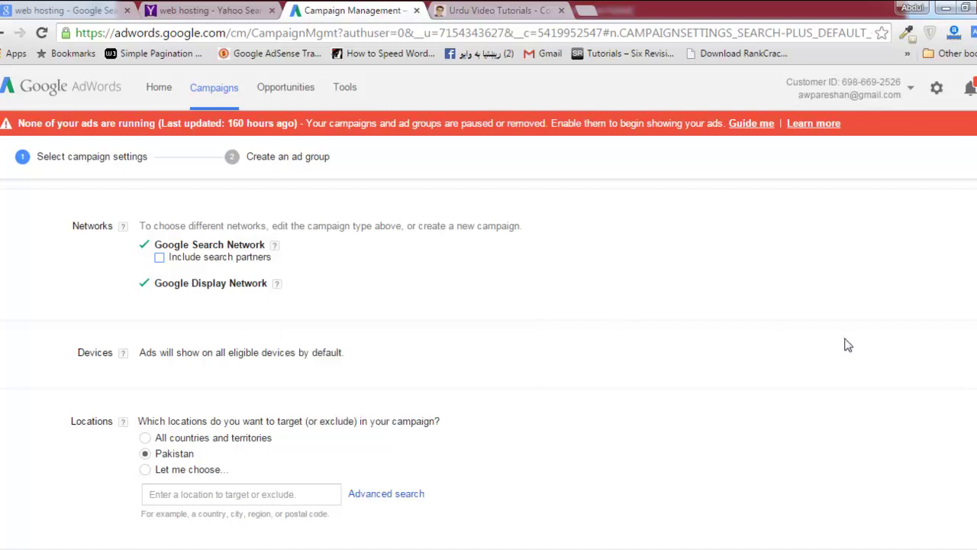
- Try the All countries and territories and Pakistan location options, and select Let me choose for the campaign's target locations
scroll(488, 351, "down", 2)
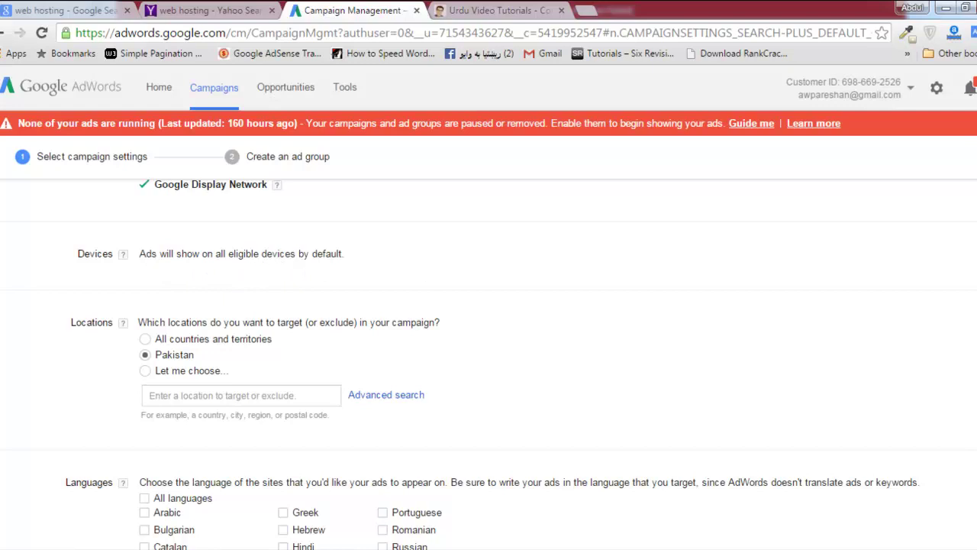
scroll(488, 364, "down", 1)
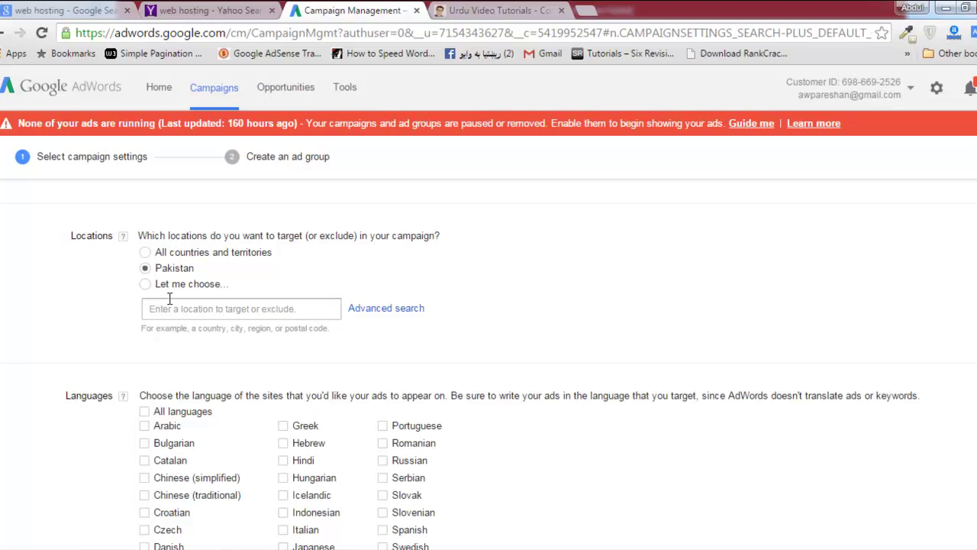
left_click(145, 253)
left_click(145, 269)
left_click(146, 284)
left_click(206, 308)
left_click(373, 256)
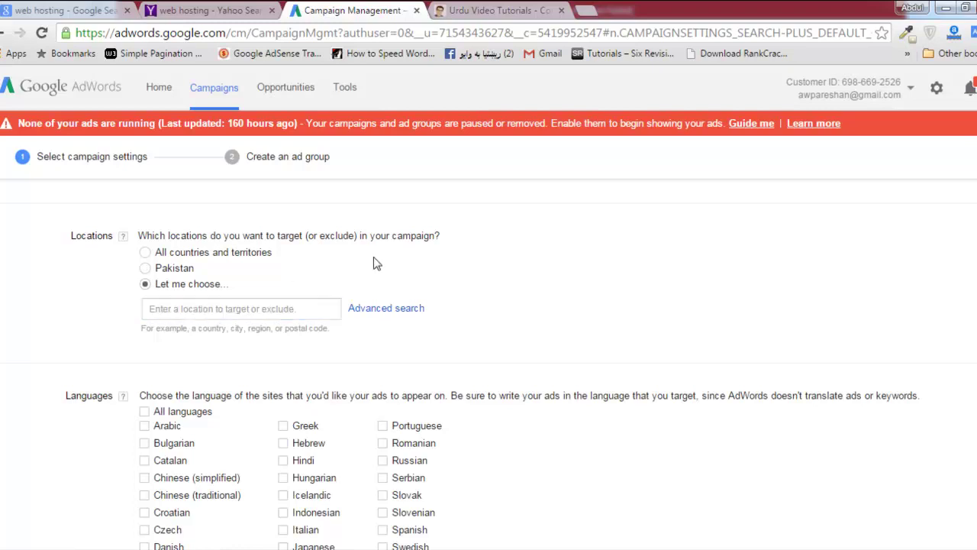
- Add the cities Karachi, Sindh, Pakistan and Lahore, Punjab, Pakistan to the campaign's targeted locations
left_click(271, 311)
type("karachi")
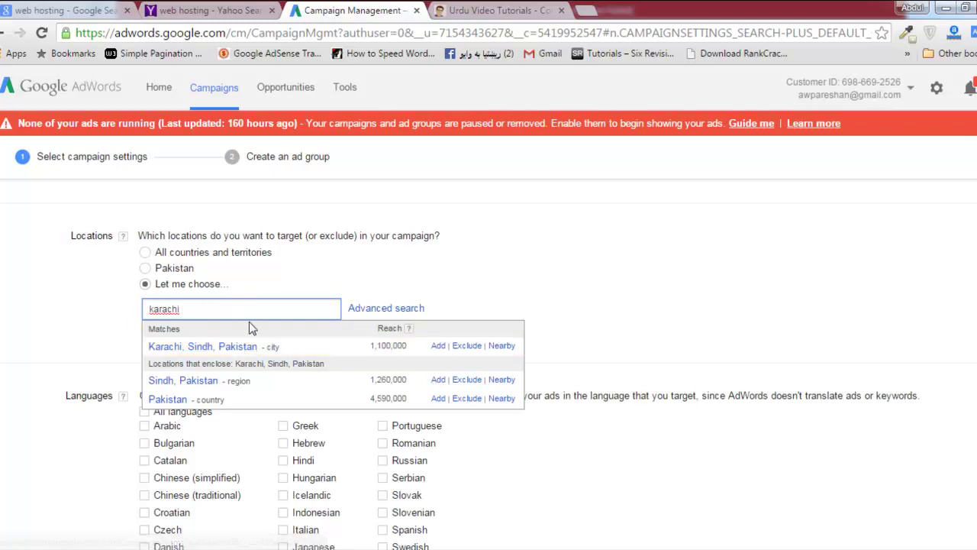
left_click(227, 353)
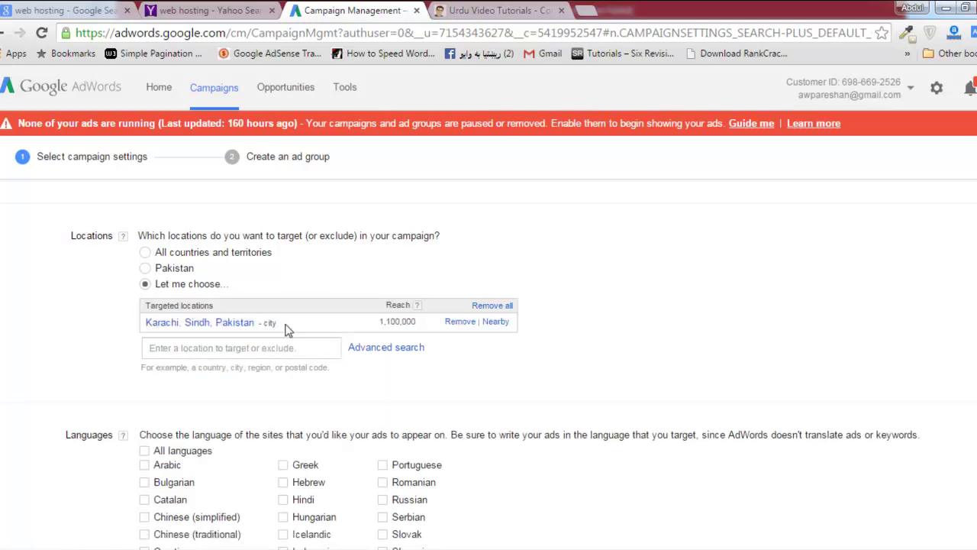
left_click(284, 345)
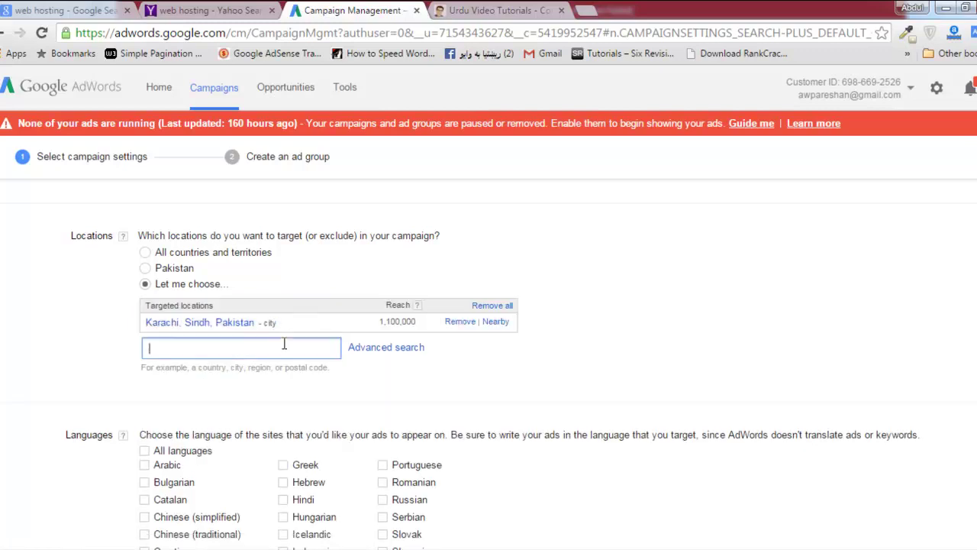
type("Lahore")
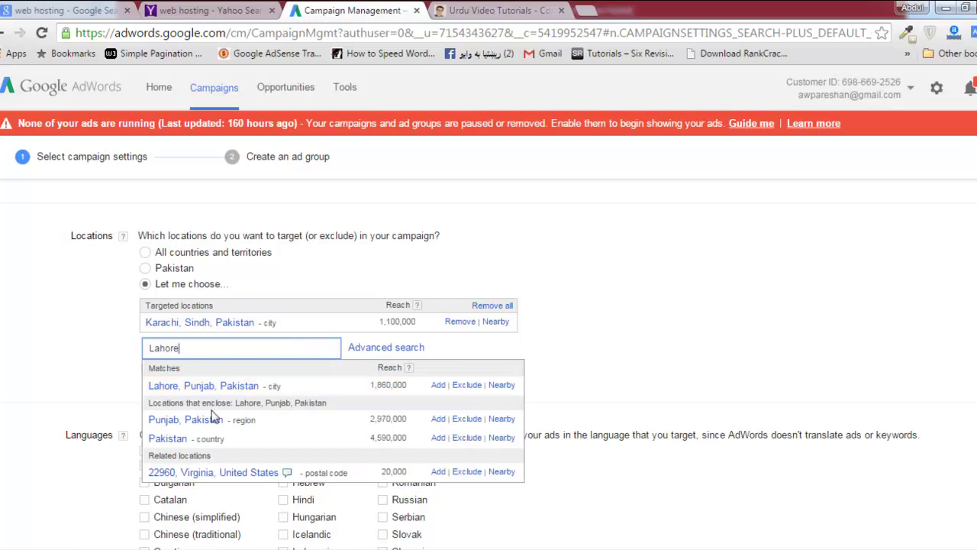
left_click(238, 389)
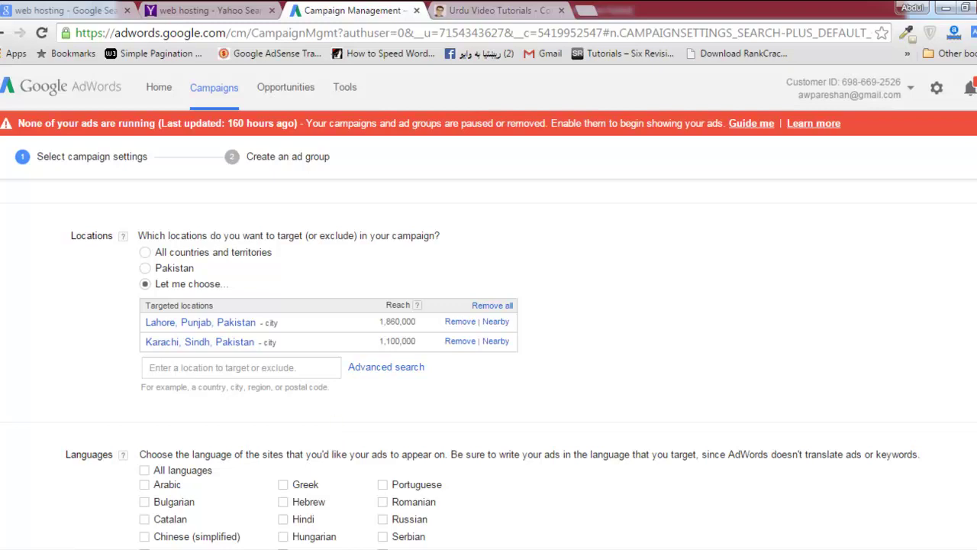
- Set the campaign's location targeting to the whole of Pakistan
scroll(489, 381, "down", 1)
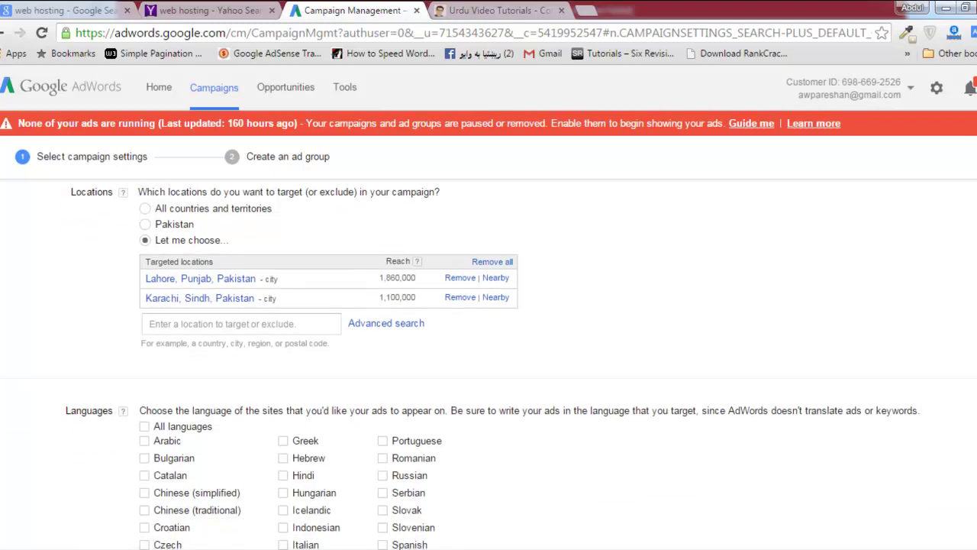
scroll(489, 366, "up", 1)
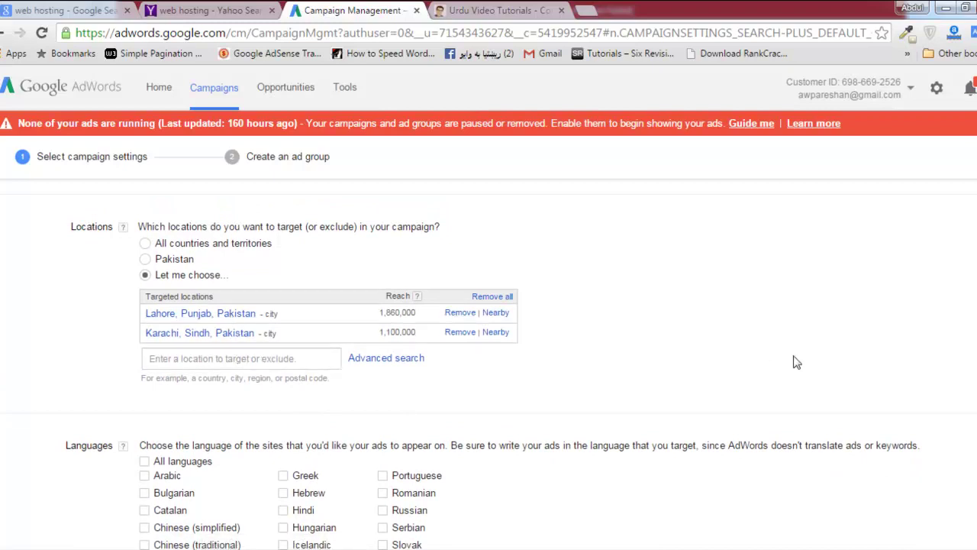
left_click(146, 260)
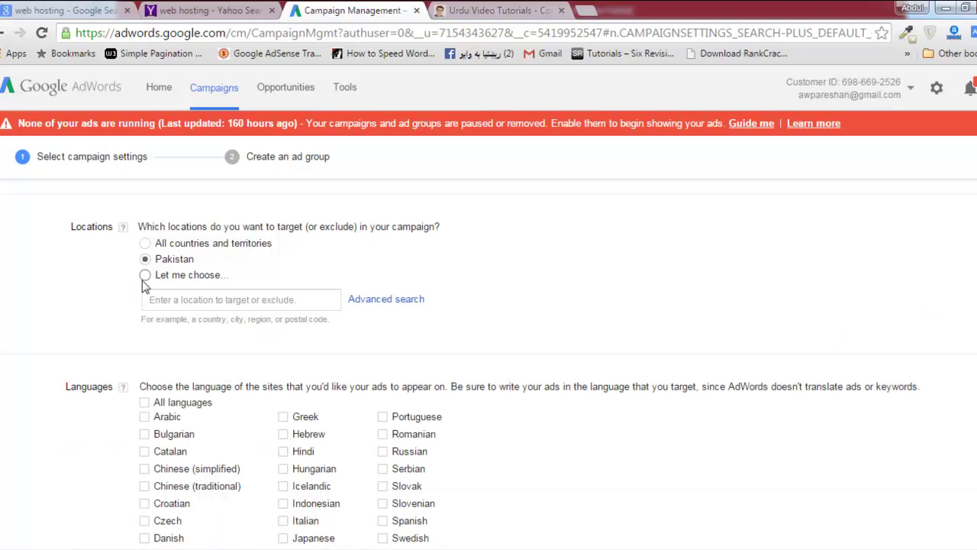
- Review the campaign's language choices and display the advanced options of the bid strategy
scroll(492, 364, "down", 3)
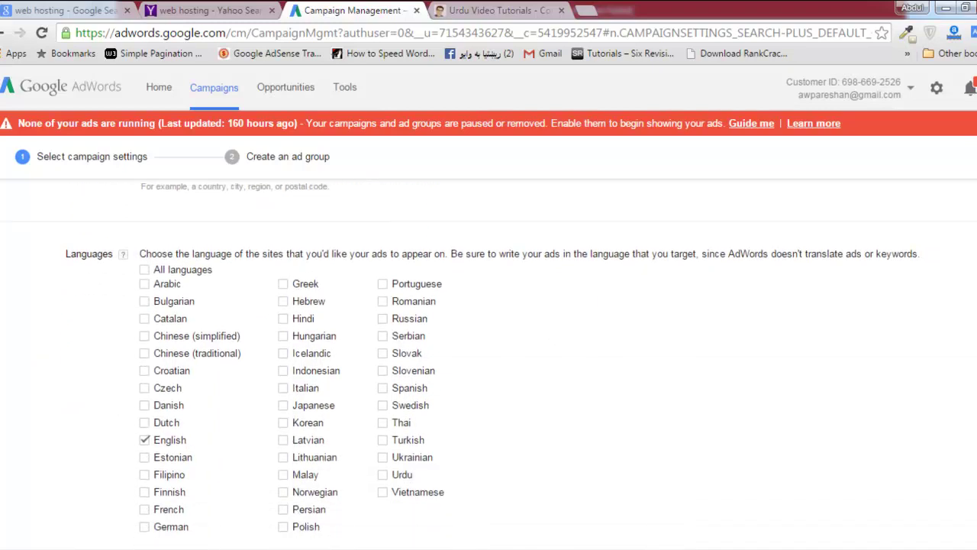
scroll(488, 374, "up", 1)
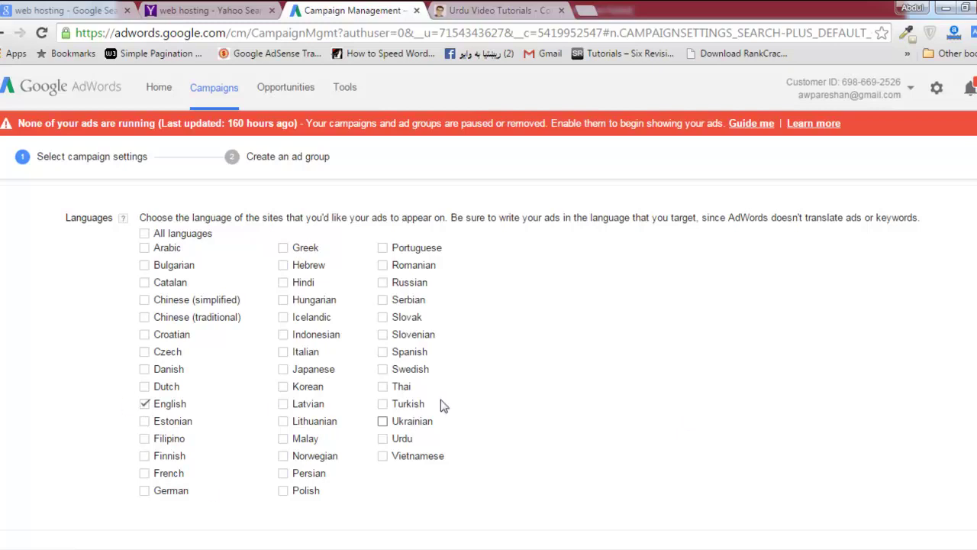
scroll(407, 424, "down", 5)
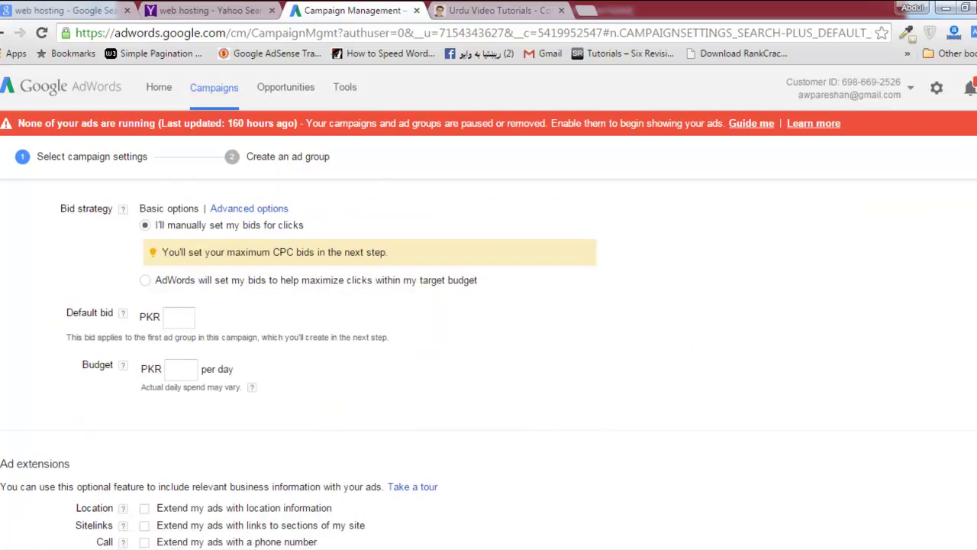
scroll(418, 395, "up", 1)
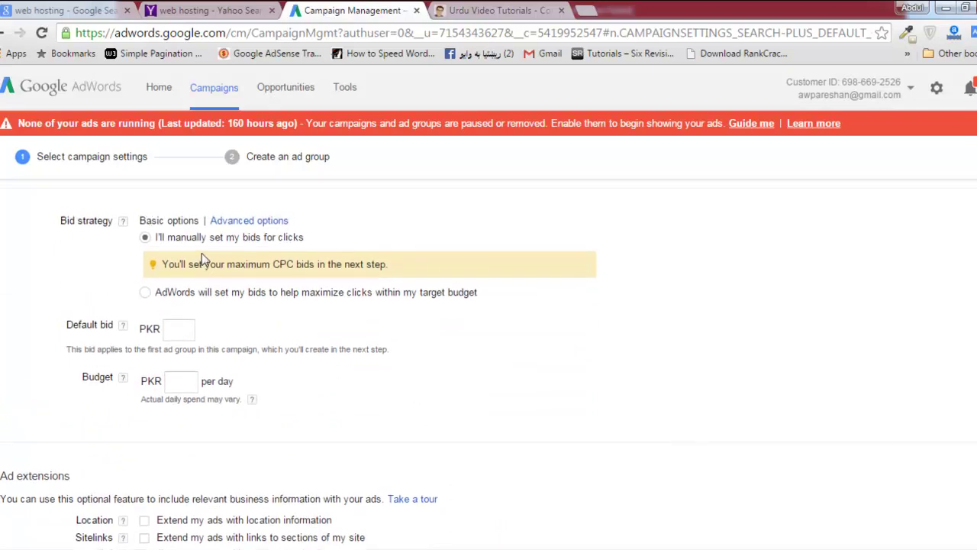
left_click(272, 228)
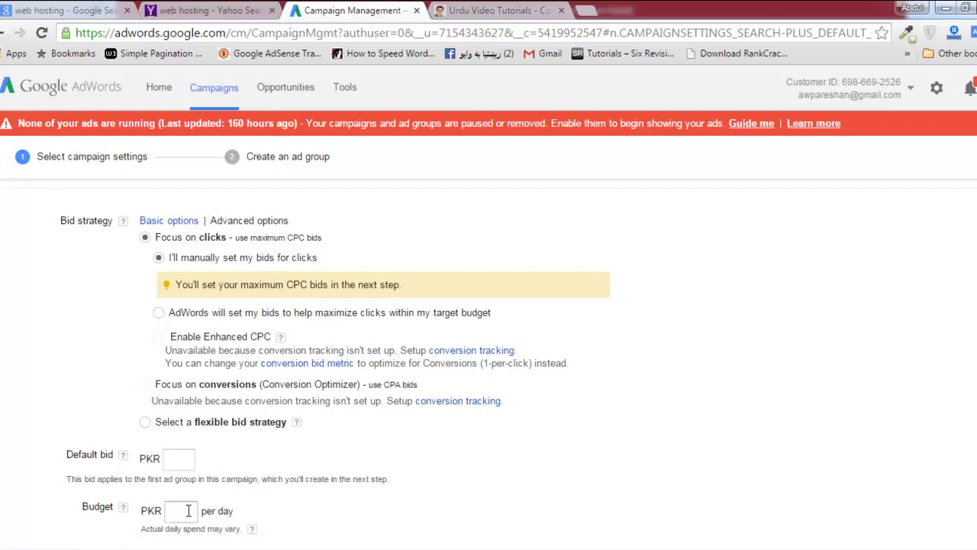
- Try letting AdWords set the bids to maximize clicks within the target budget, and return to setting bids manually
left_click(181, 461)
scroll(305, 366, "down", 2)
scroll(305, 367, "up", 1)
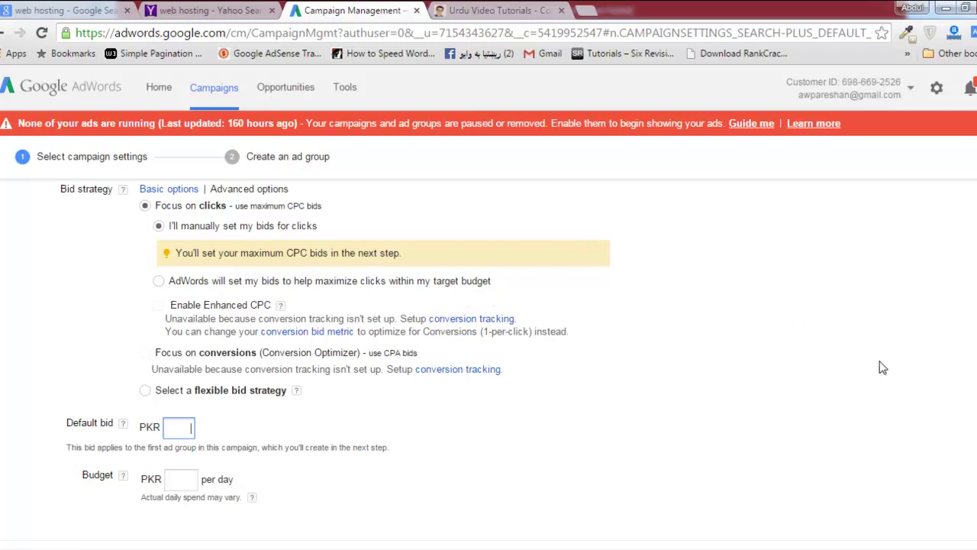
scroll(489, 366, "up", 1)
scroll(488, 366, "down", 1)
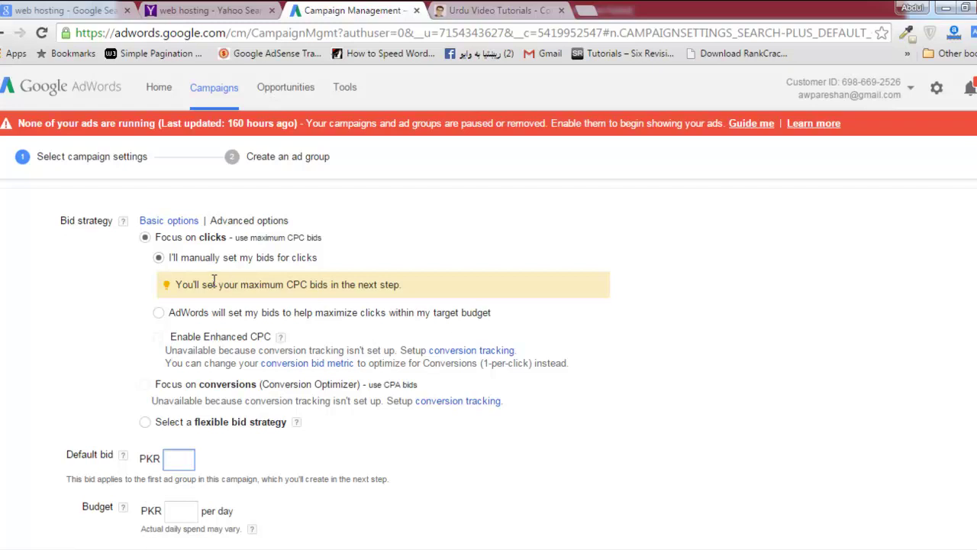
left_click(158, 313)
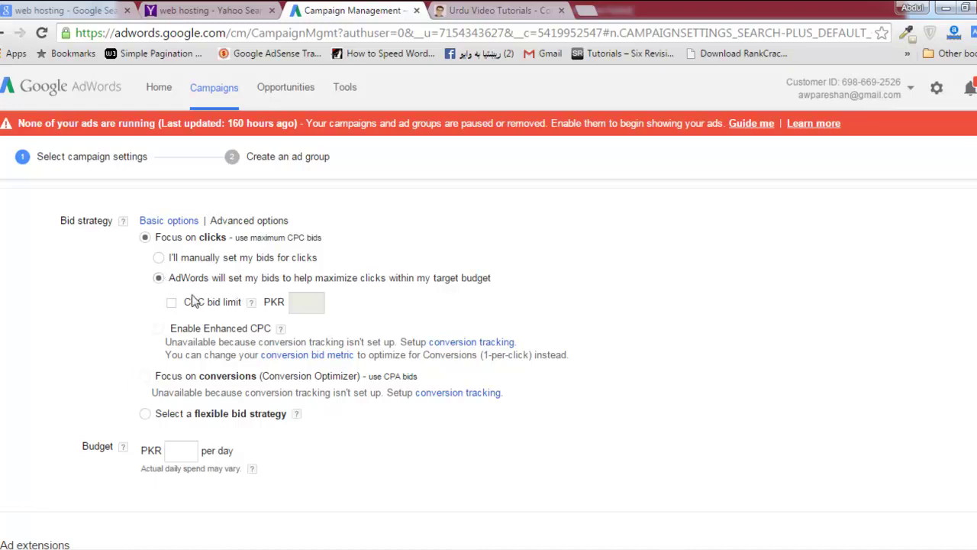
left_click(158, 258)
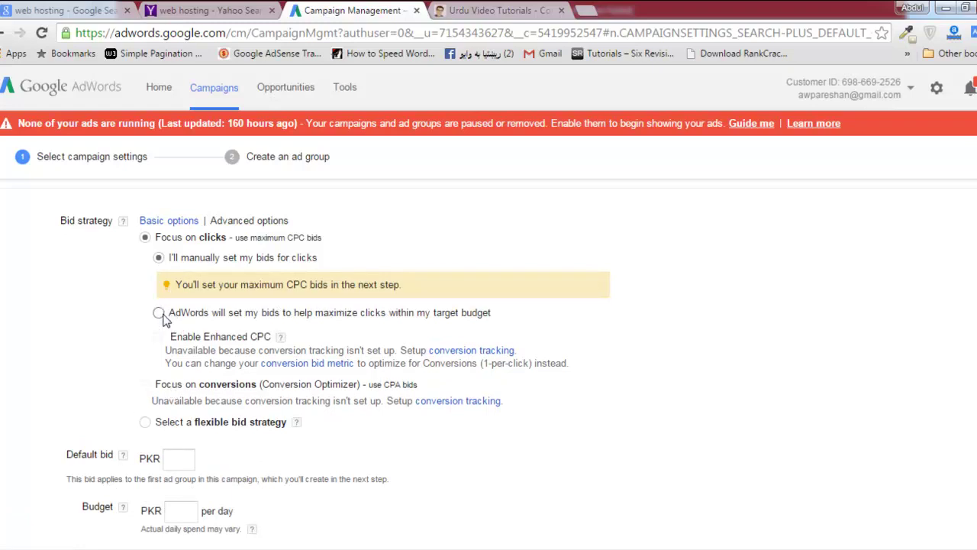
- Set the default bid to PKR 10 and the campaign budget to PKR 200 per day
scroll(488, 367, "down", 3)
scroll(489, 367, "up", 2)
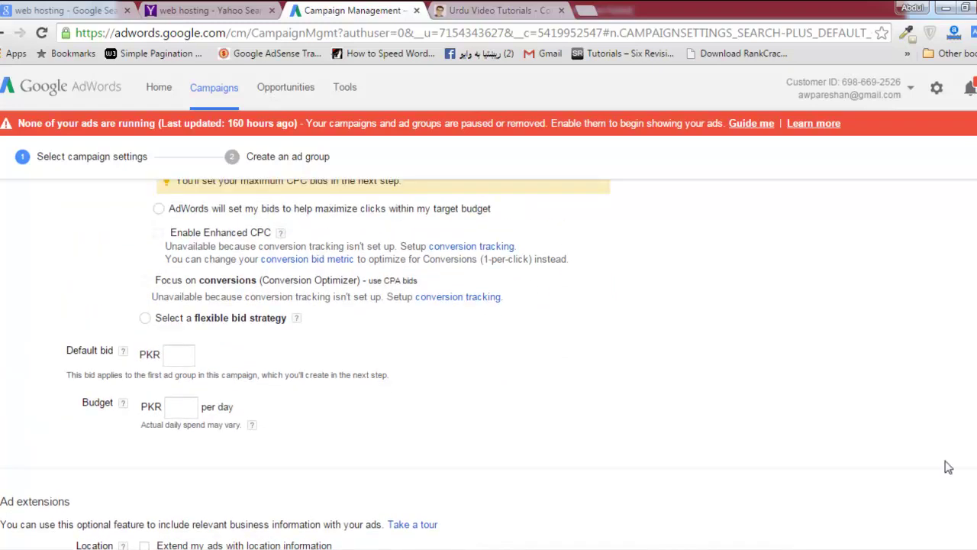
left_click(182, 356)
left_click(418, 443)
left_click(187, 410)
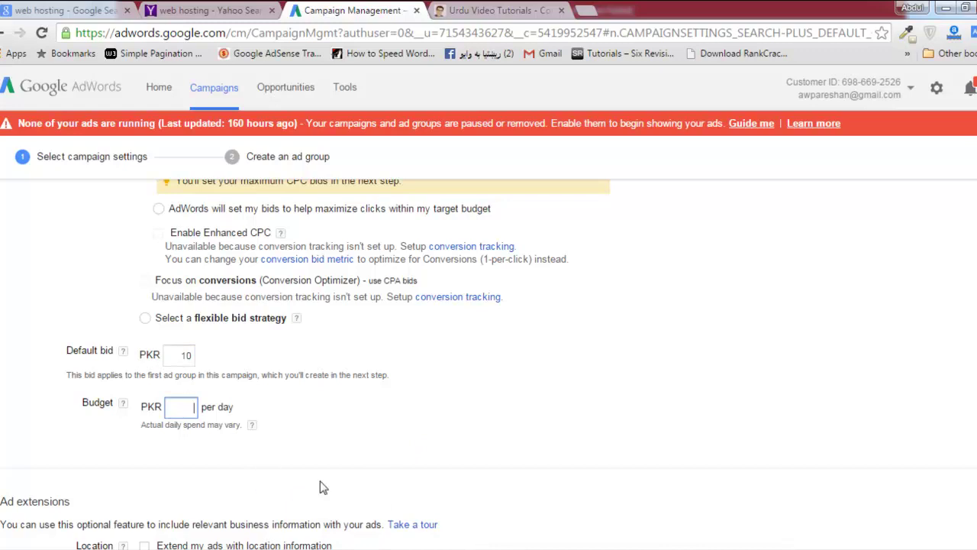
type("200")
left_click(335, 426)
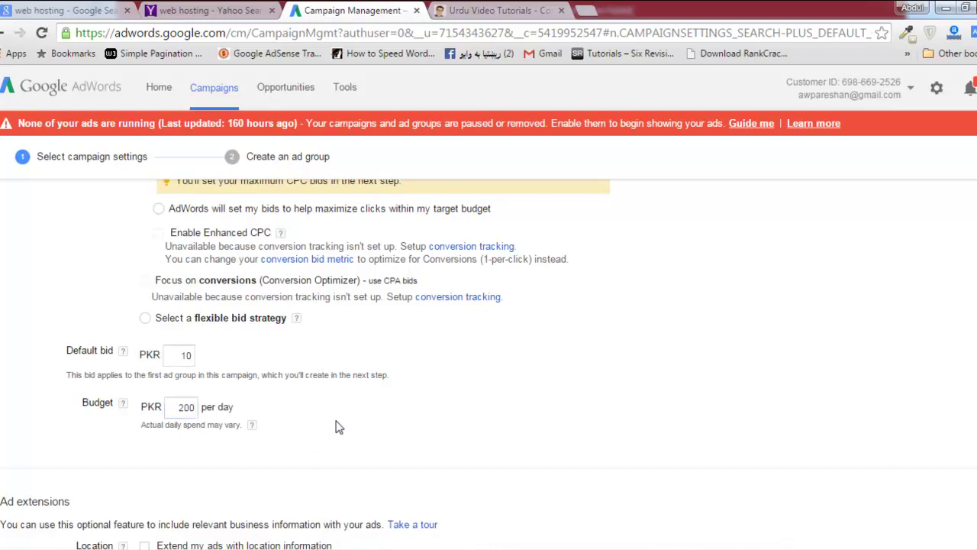
- Review the bid and budget amounts and reduce the default bid to PKR 1
double_click(186, 355)
scroll(475, 421, "up", 2)
scroll(475, 422, "down", 3)
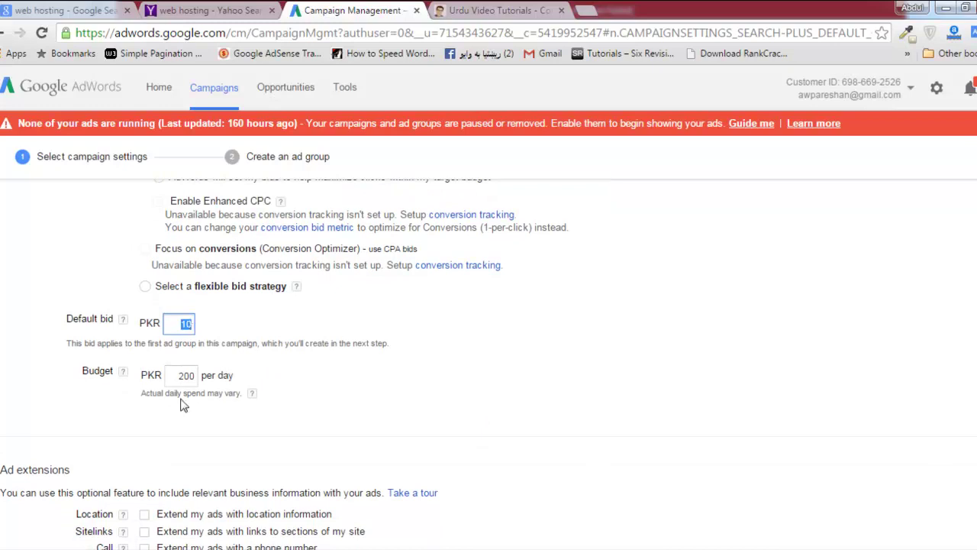
double_click(186, 375)
left_click(469, 400)
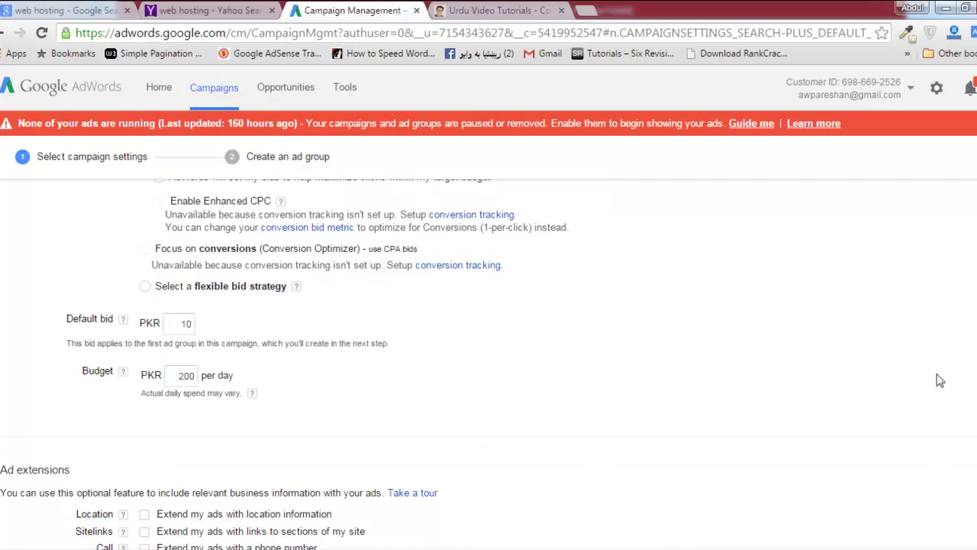
left_click(187, 324)
key("BackSpace")
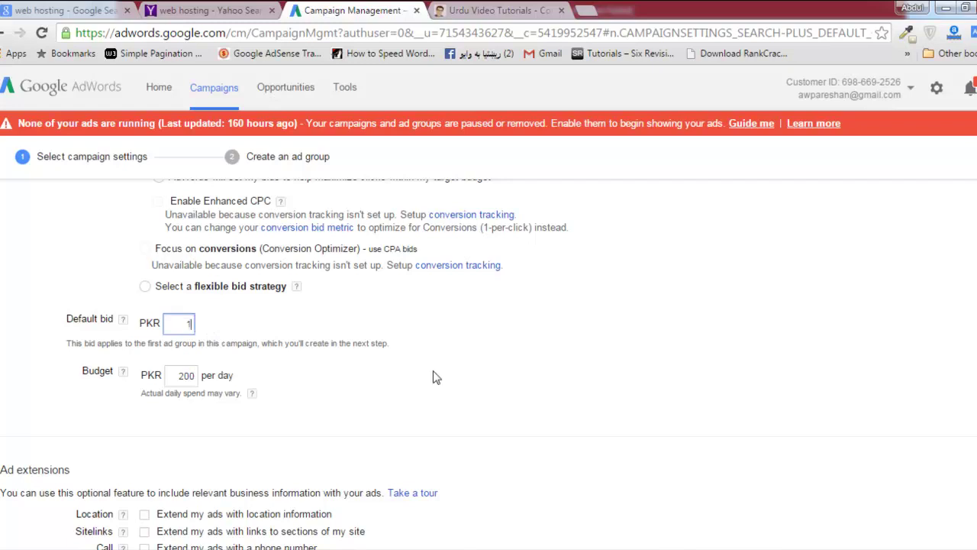
scroll(822, 432, "up", 3)
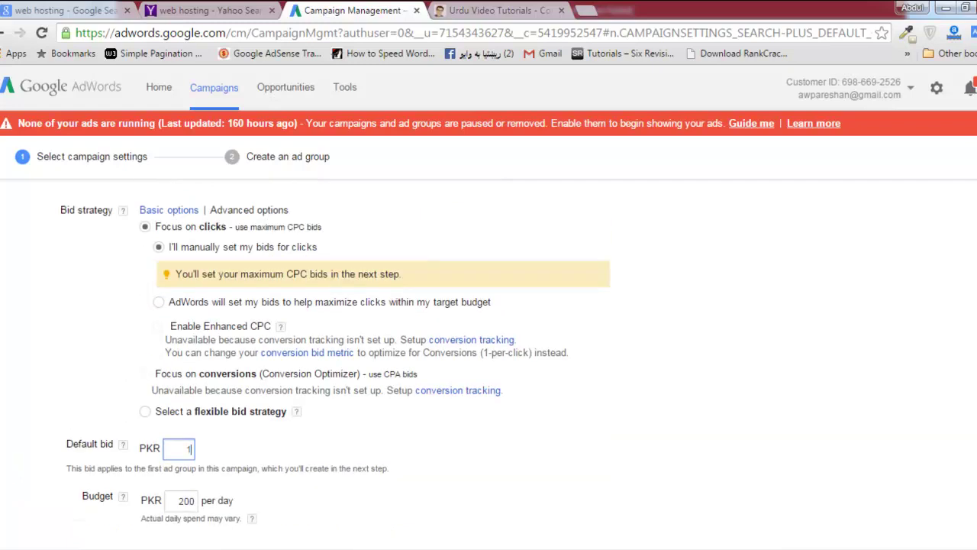
scroll(823, 432, "down", 2)
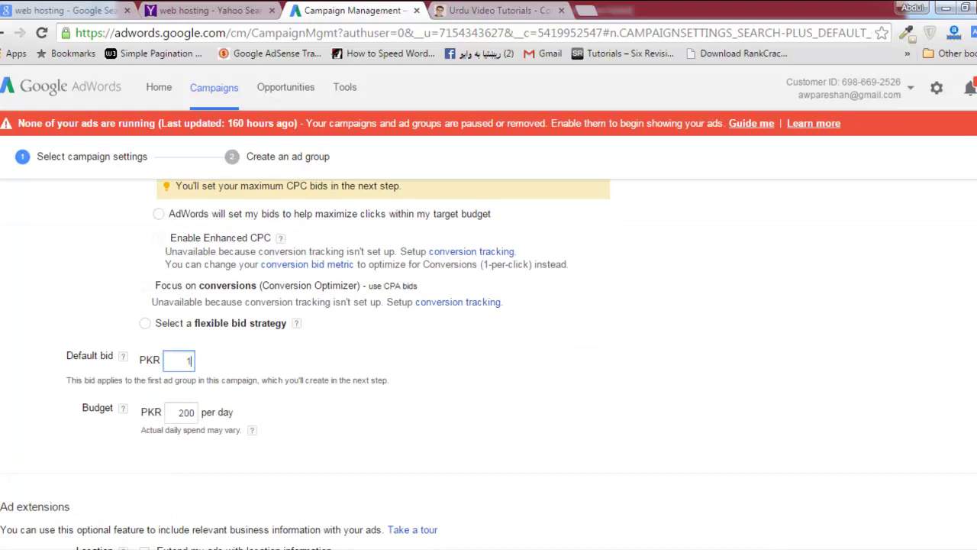
scroll(488, 359, "up", 5)
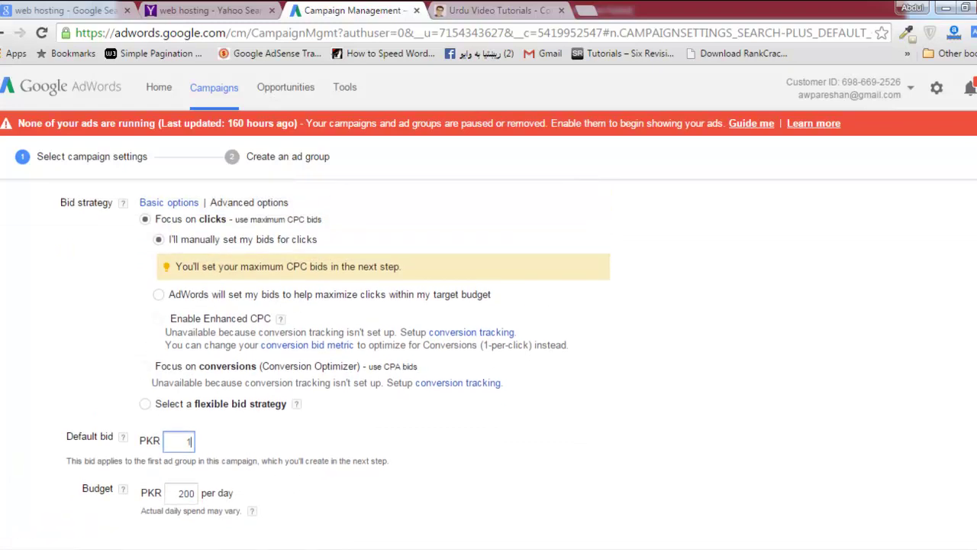
- Let AdWords set the bids to maximize clicks within the target budget, with a CPC bid limit of PKR 5
scroll(488, 359, "down", 7)
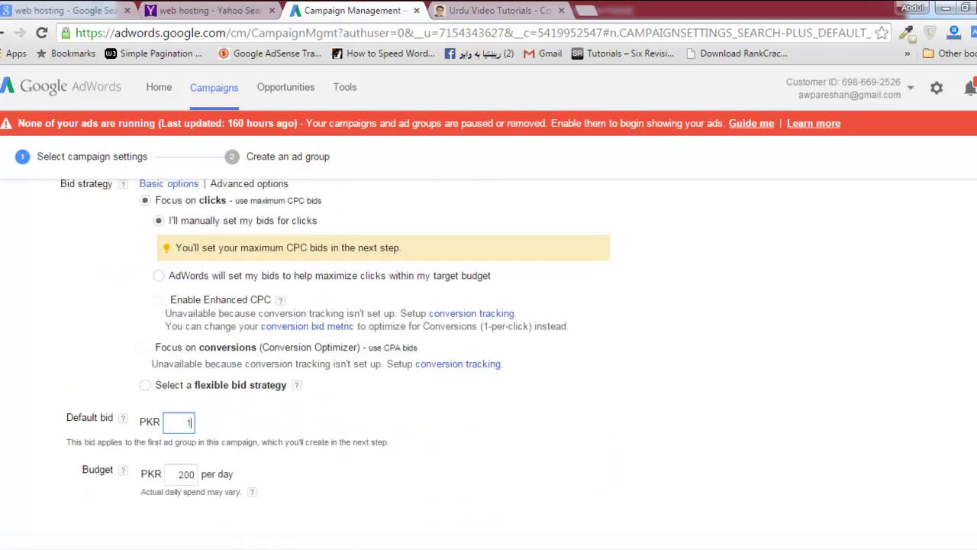
scroll(489, 359, "up", 2)
scroll(489, 359, "down", 2)
scroll(488, 359, "up", 1)
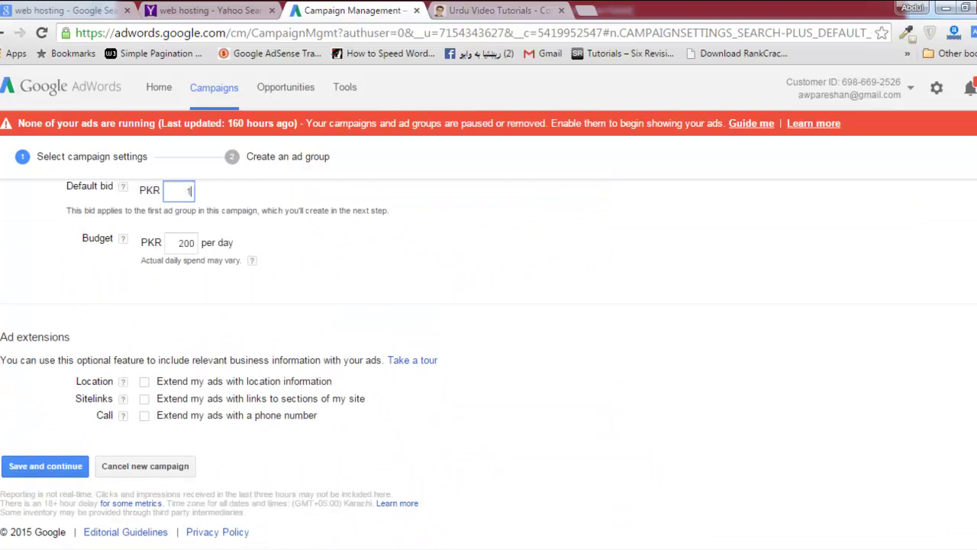
scroll(488, 359, "up", 1)
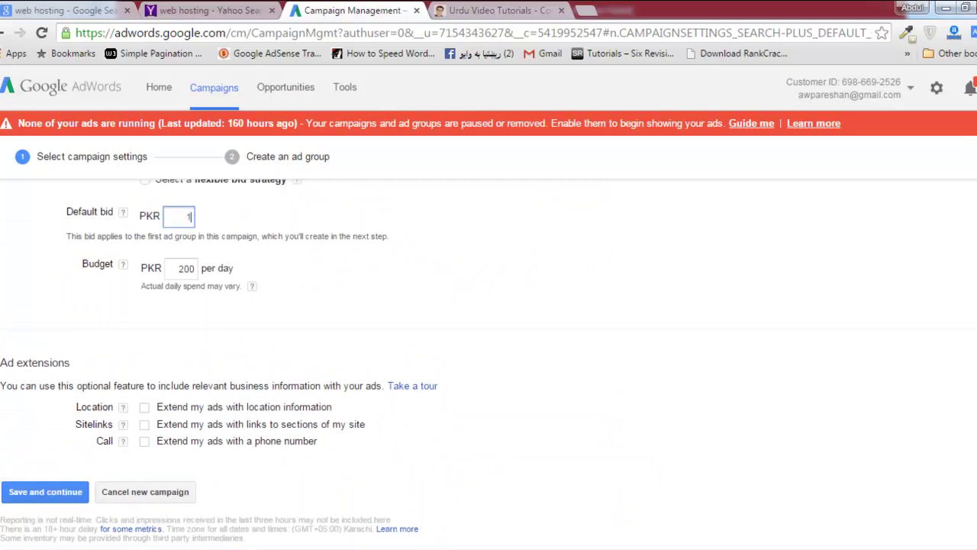
scroll(488, 358, "up", 4)
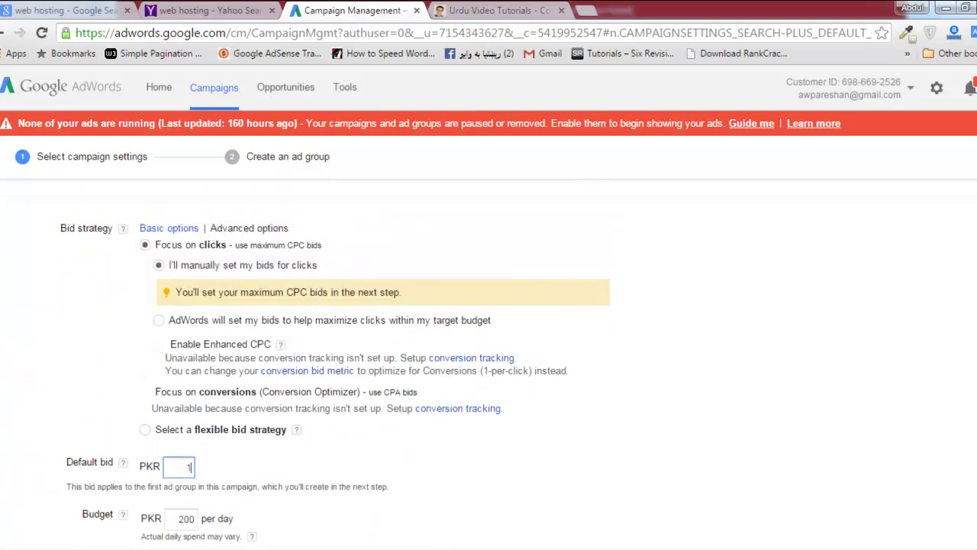
scroll(489, 358, "down", 1)
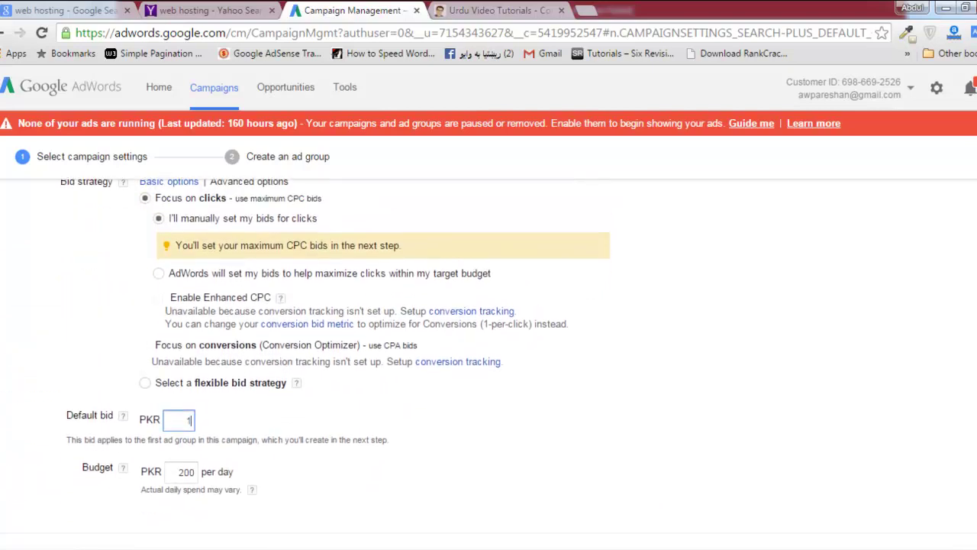
left_click(158, 273)
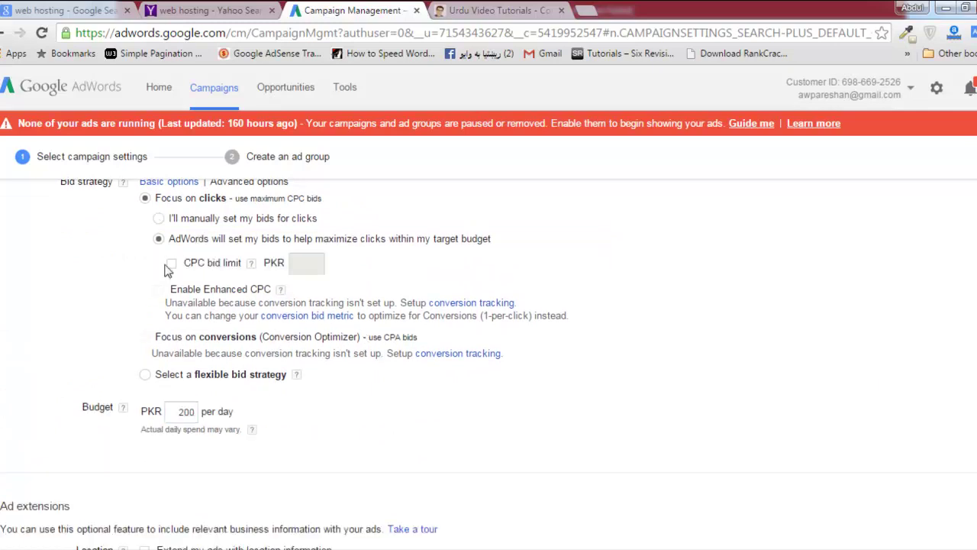
left_click(172, 264)
left_click(300, 264)
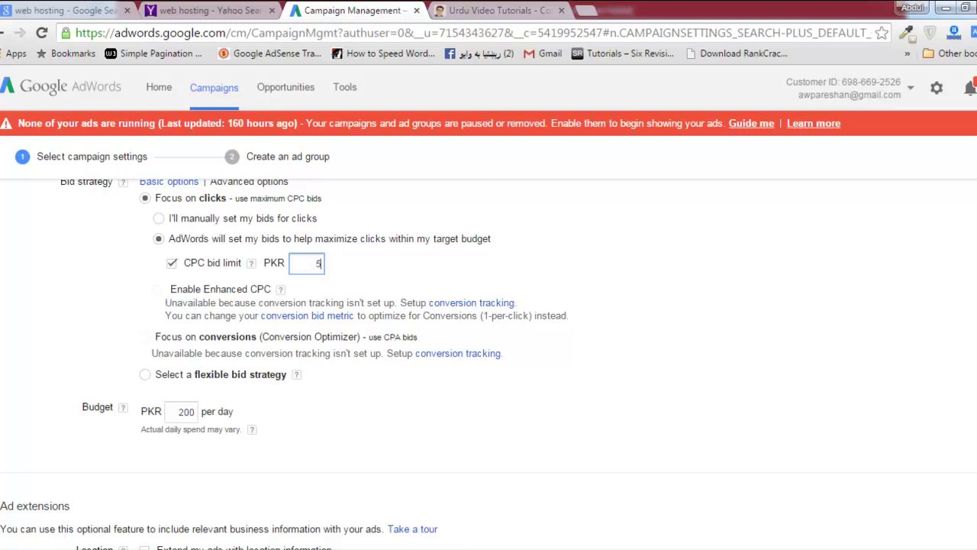
- Try selecting a flexible bid strategy, and return to AdWords-set bids that maximize clicks with the CPC bid limit enabled
scroll(291, 418, "down", 2)
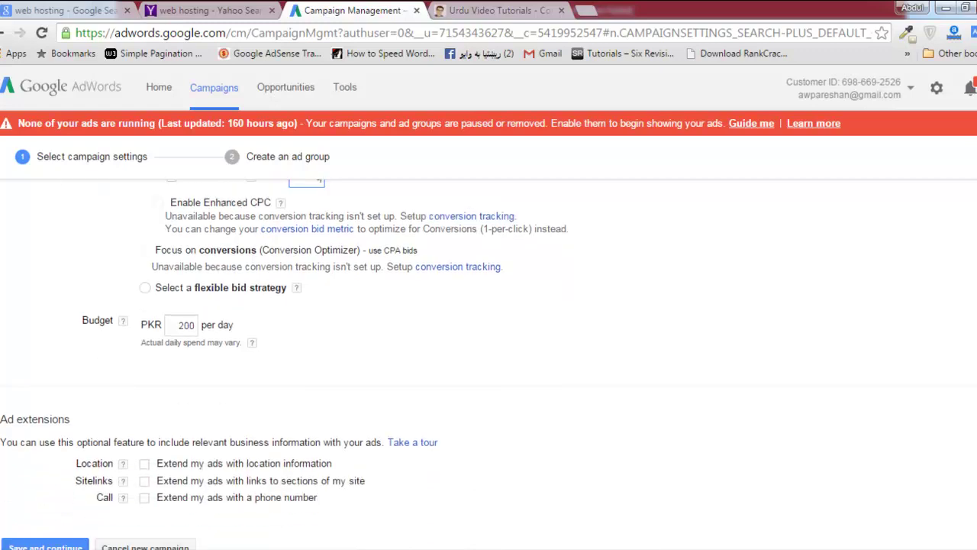
scroll(291, 418, "up", 1)
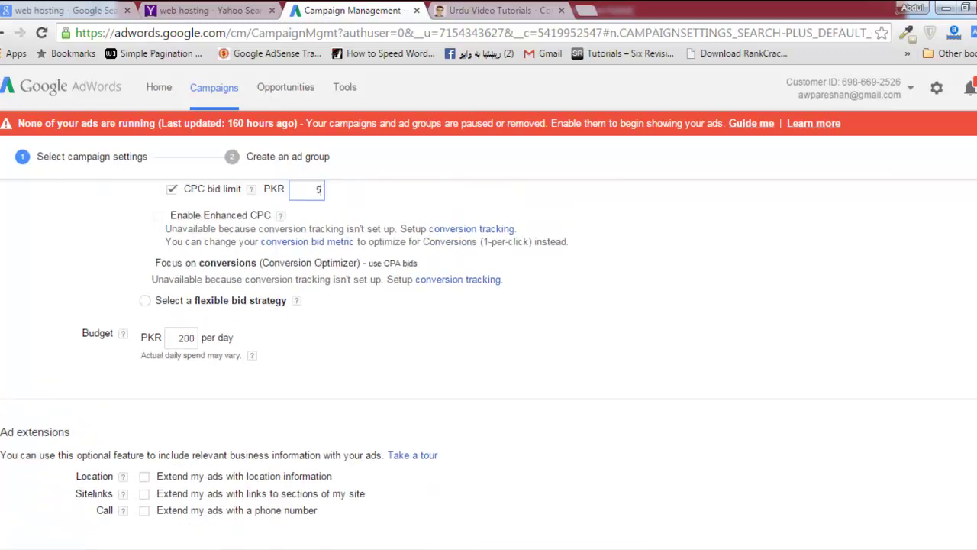
double_click(187, 345)
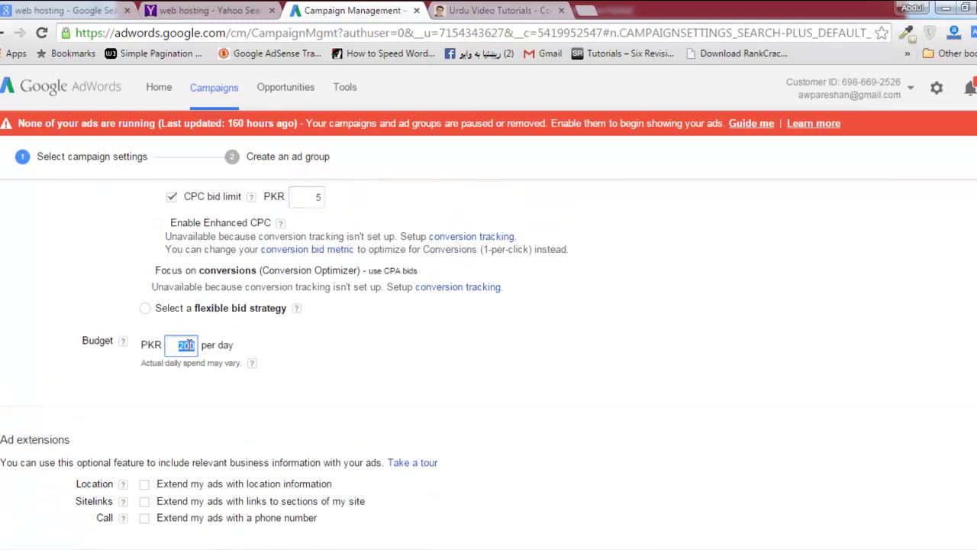
left_click(145, 308)
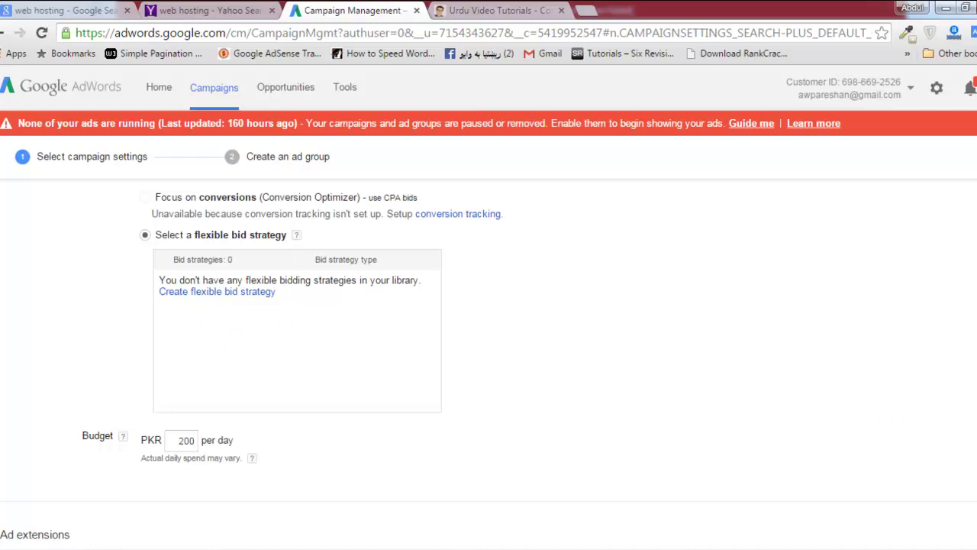
scroll(859, 412, "up", 3)
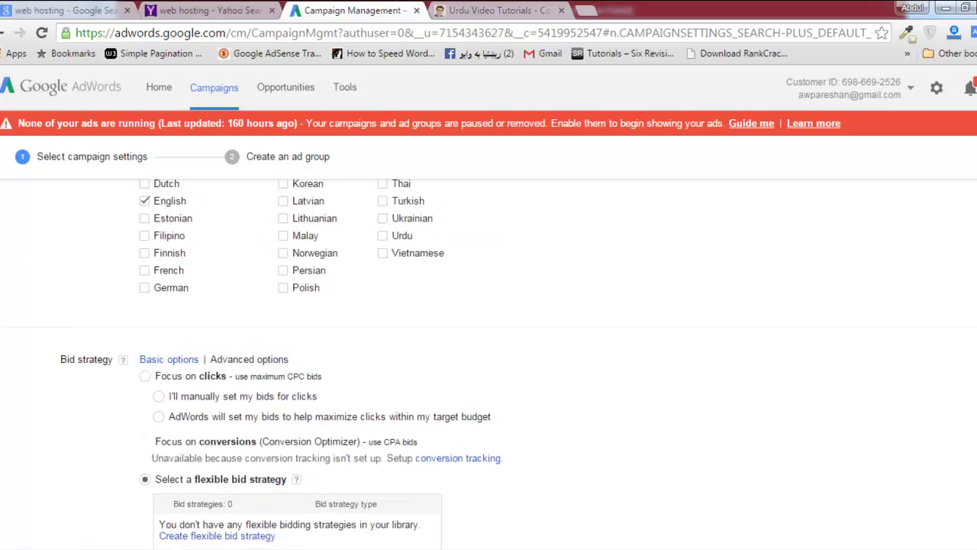
left_click(158, 416)
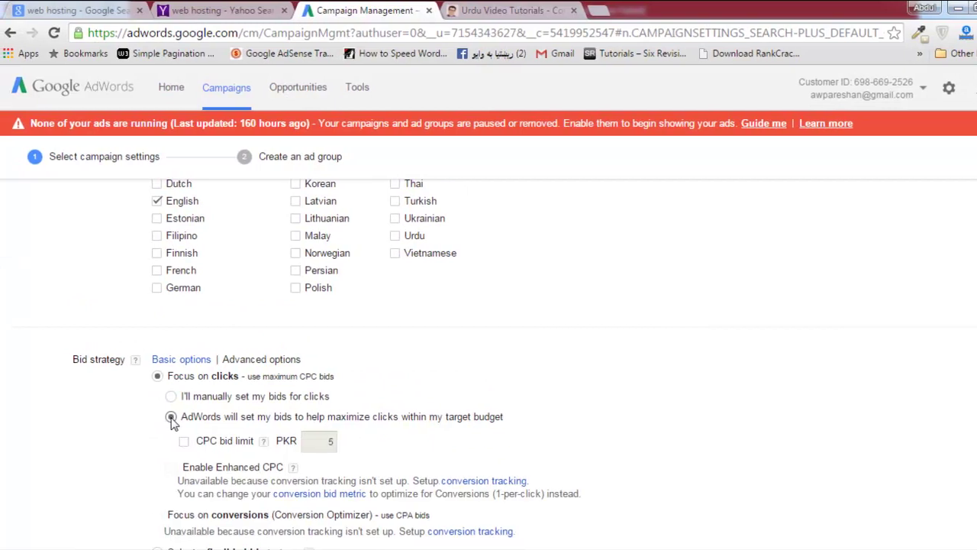
scroll(489, 364, "down", 3)
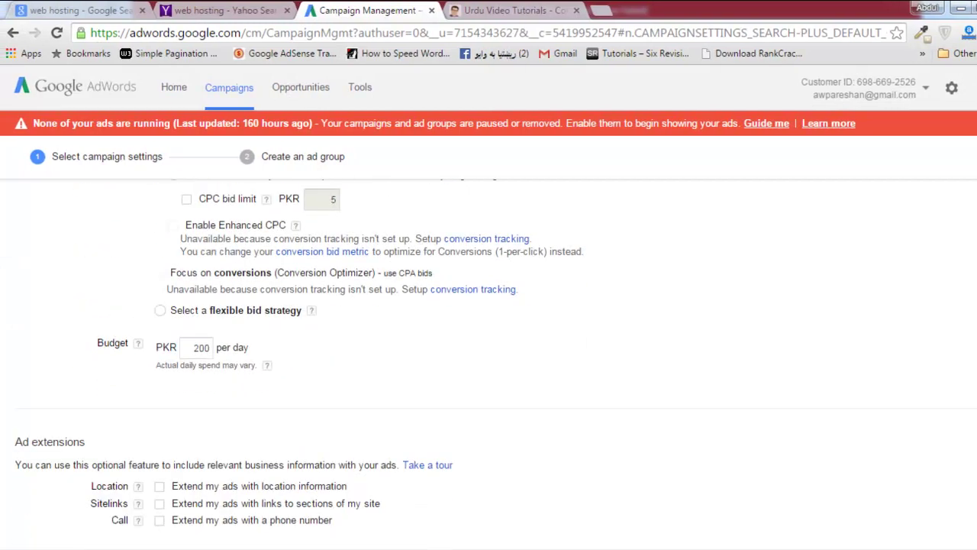
scroll(901, 403, "up", 1)
left_click(186, 274)
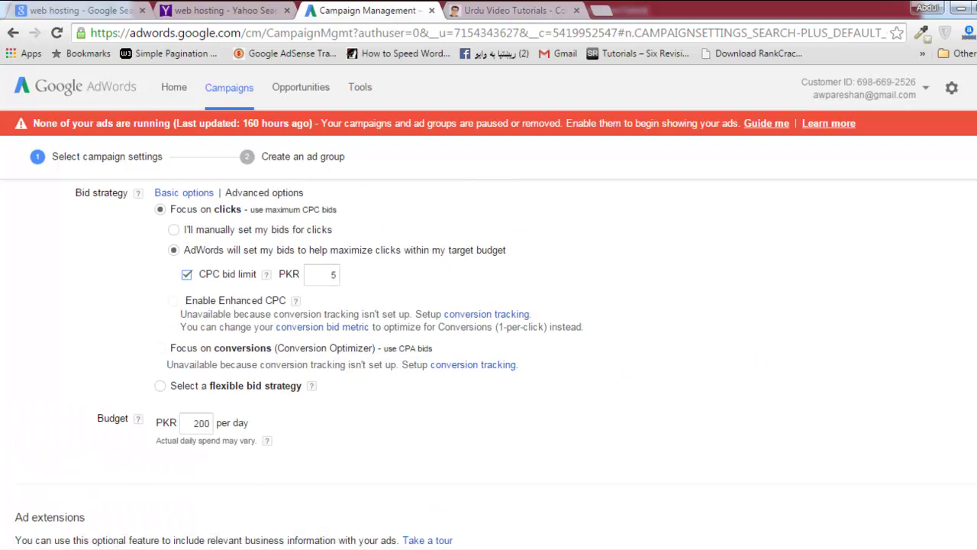
- Try extending the ads with location information, remove that extension again, and review the location and call extension options
scroll(488, 366, "down", 3)
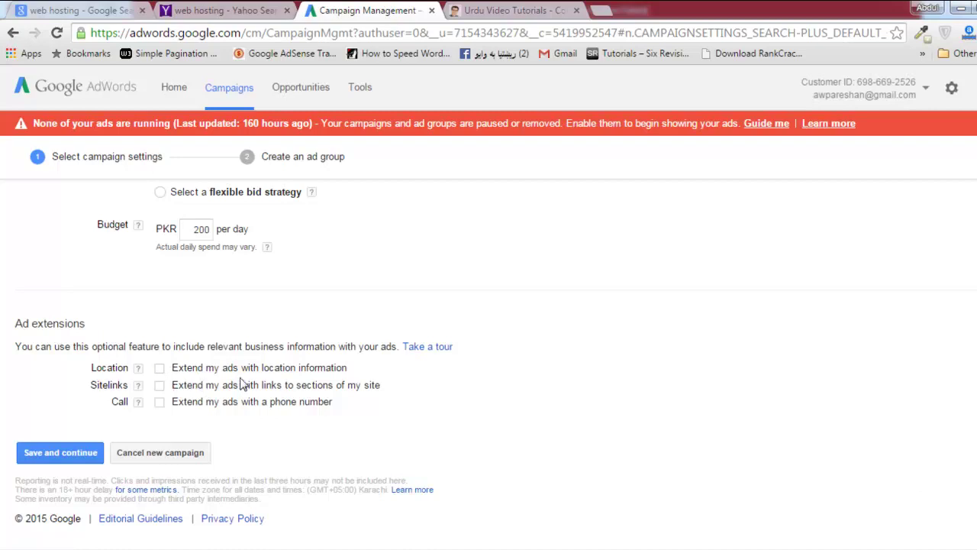
left_click(160, 368)
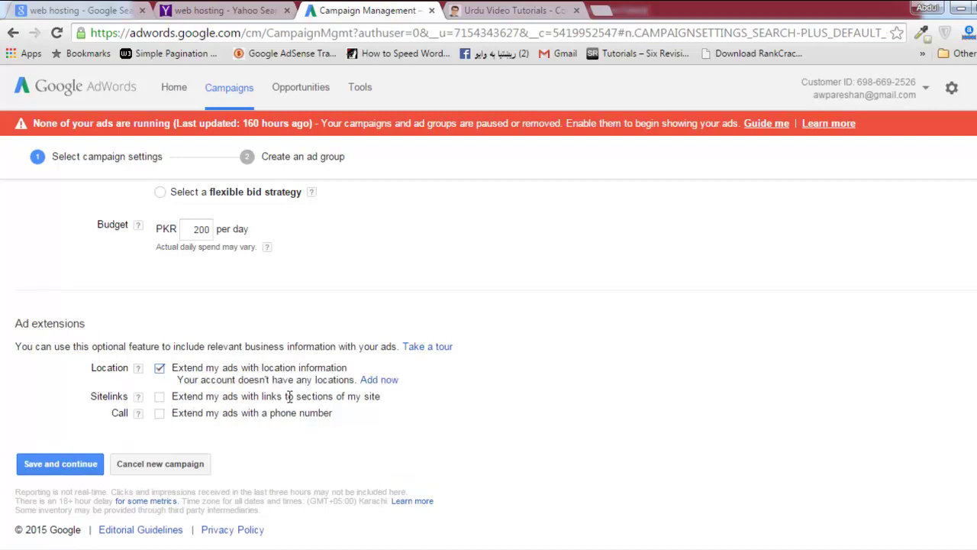
left_click(160, 368)
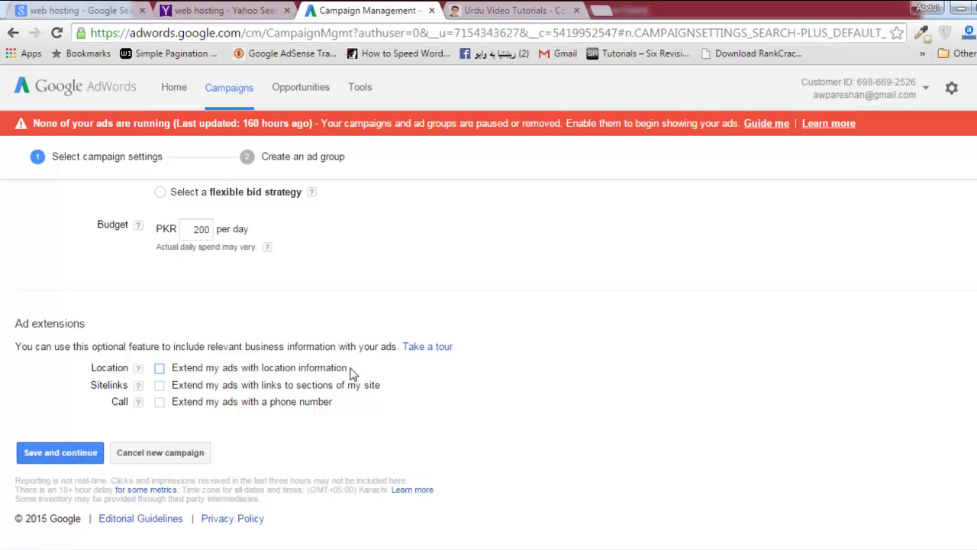
left_click_drag(348, 367, 171, 365)
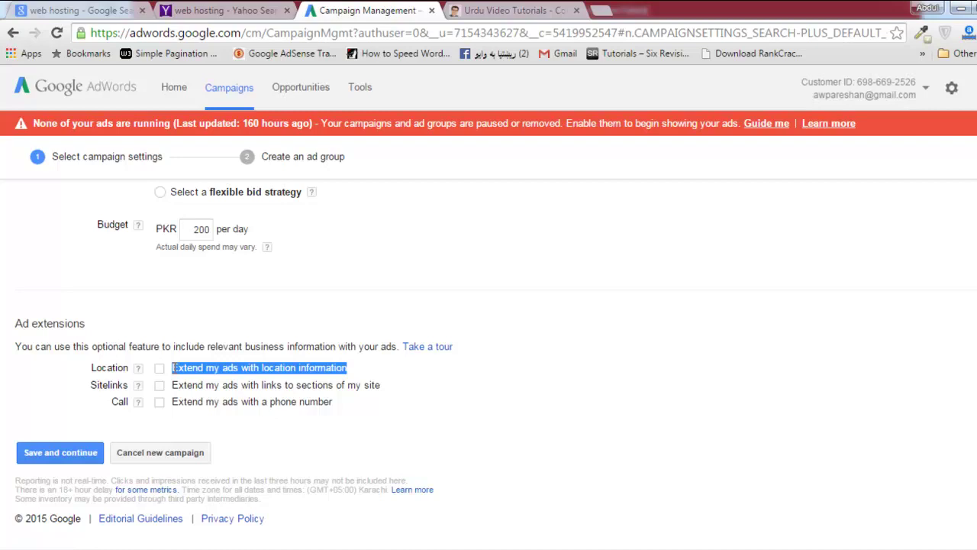
left_click_drag(333, 401, 171, 403)
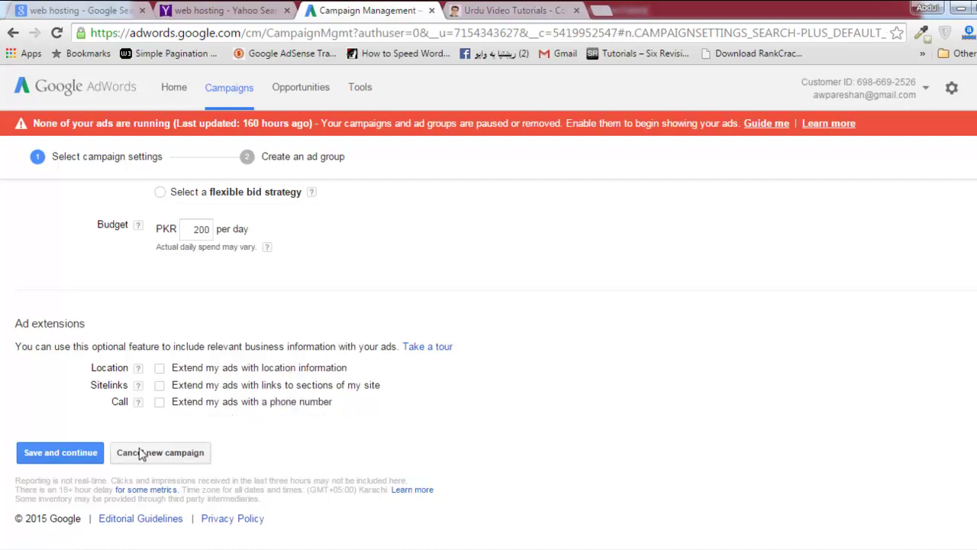
- Save the campaign settings and continue to creating an ad group
left_click(60, 453)
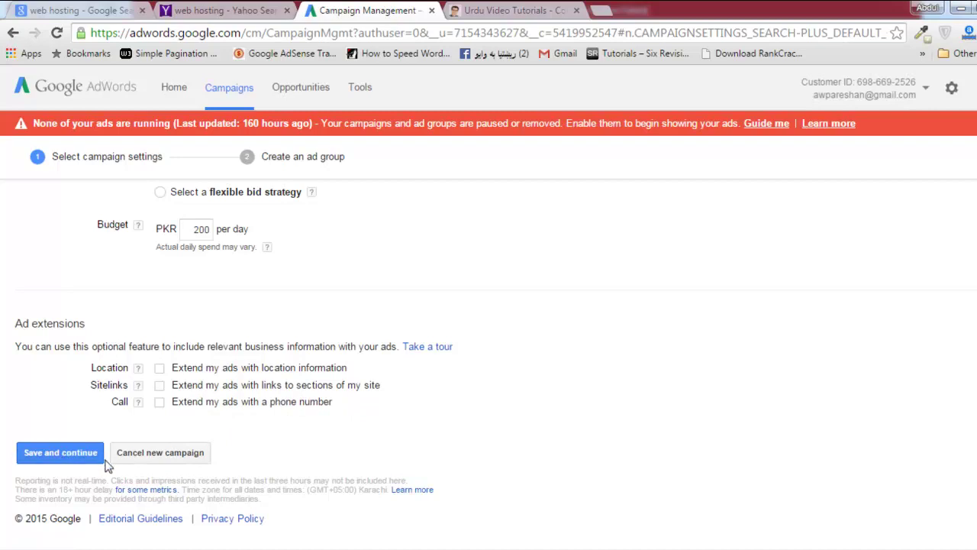
left_click(60, 453)
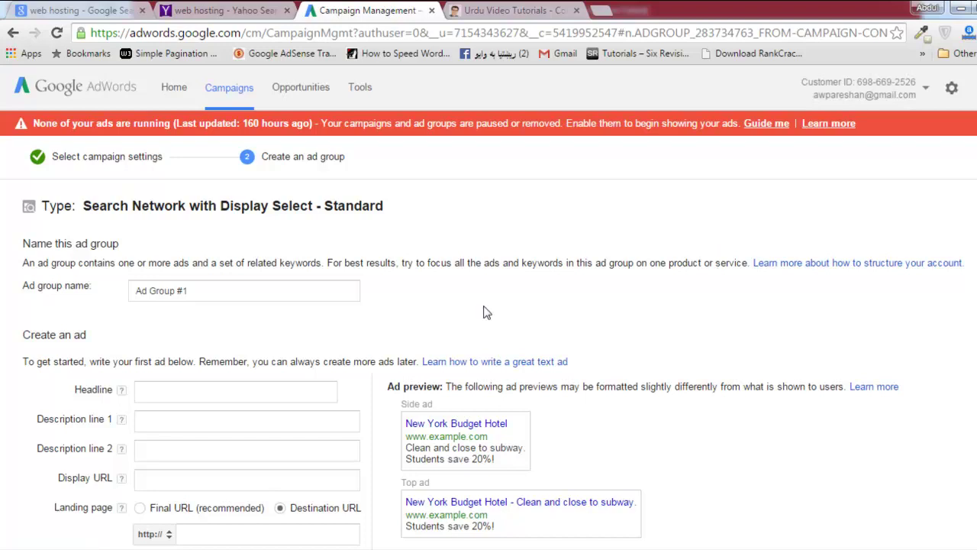
- Examine the ad group form: its name, the ad text fields and previews, the keyword list and the tasks required before ads can run
left_click(192, 290)
key("ctrl+a")
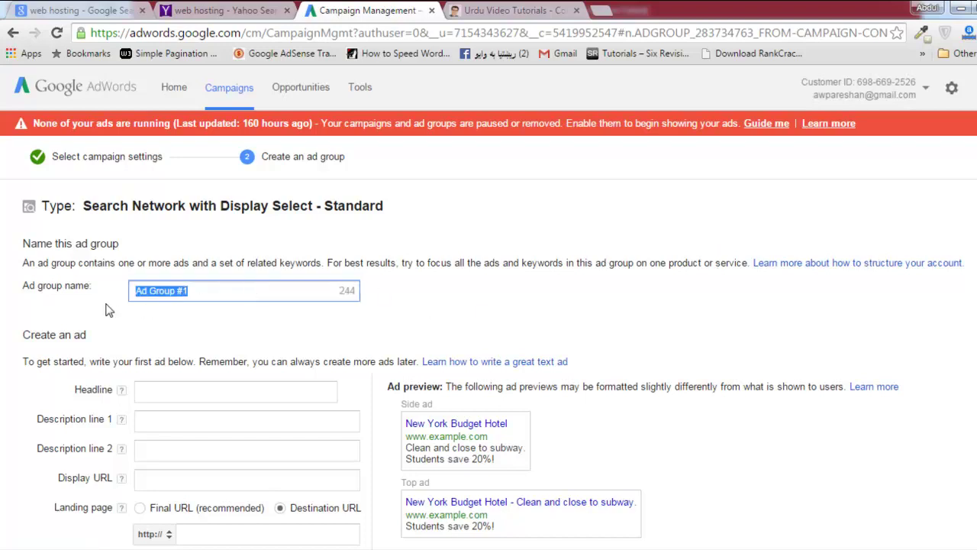
left_click(180, 291)
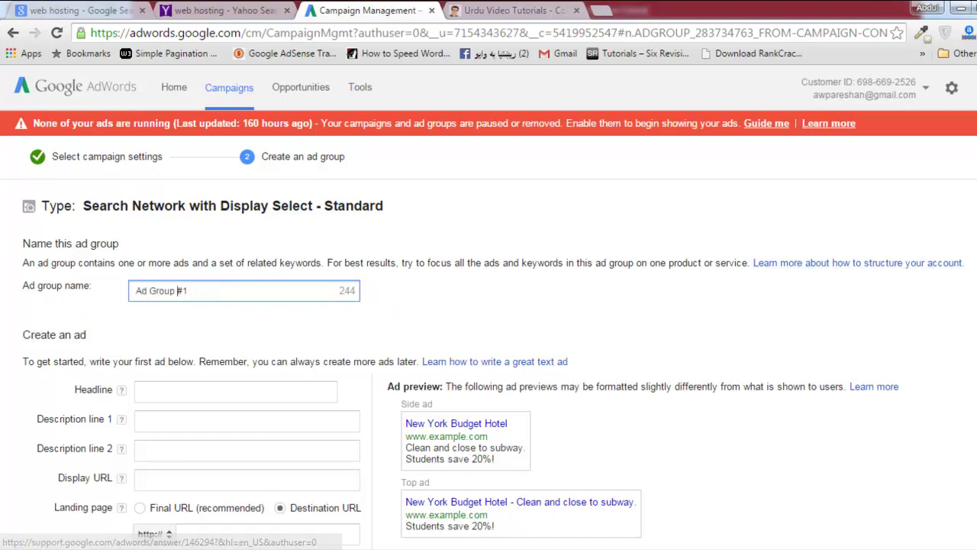
scroll(489, 367, "down", 1)
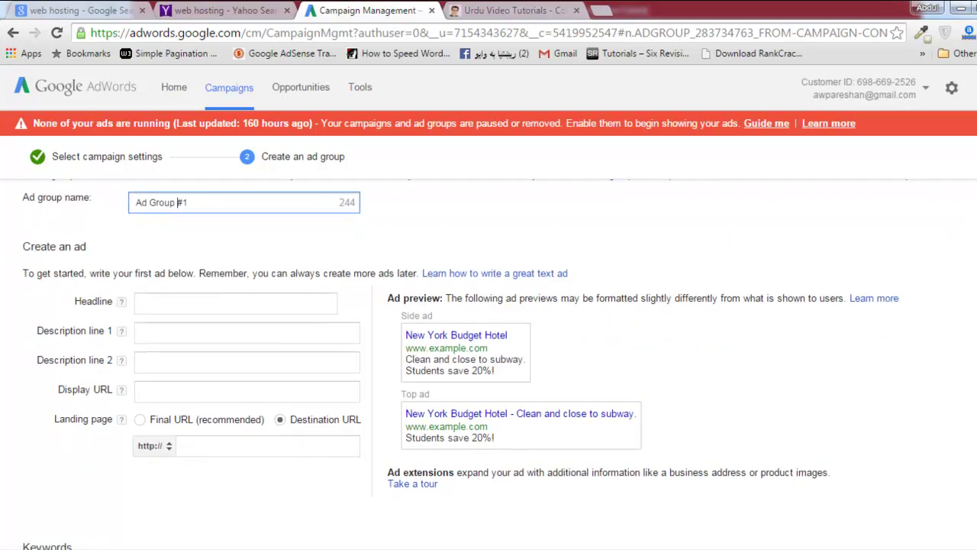
scroll(418, 379, "down", 1)
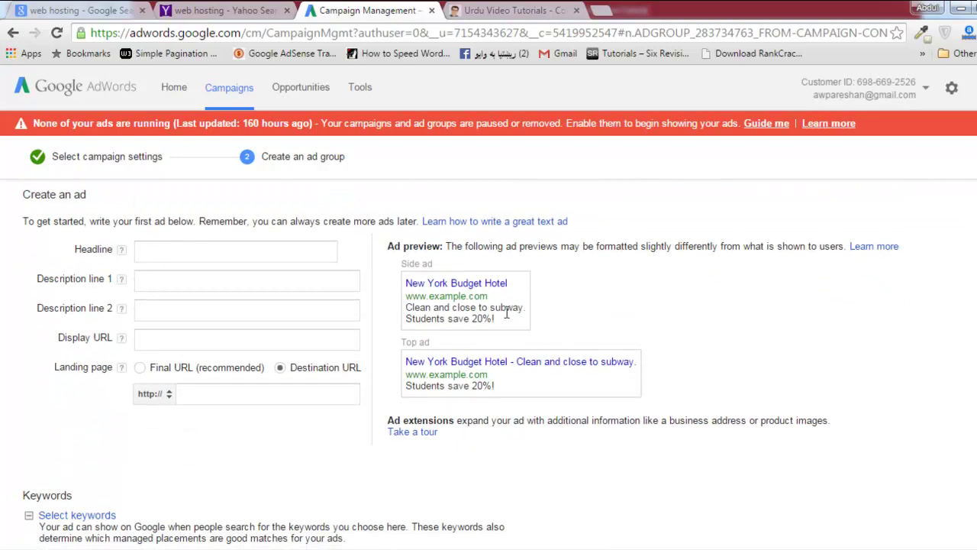
scroll(958, 302, "down", 5)
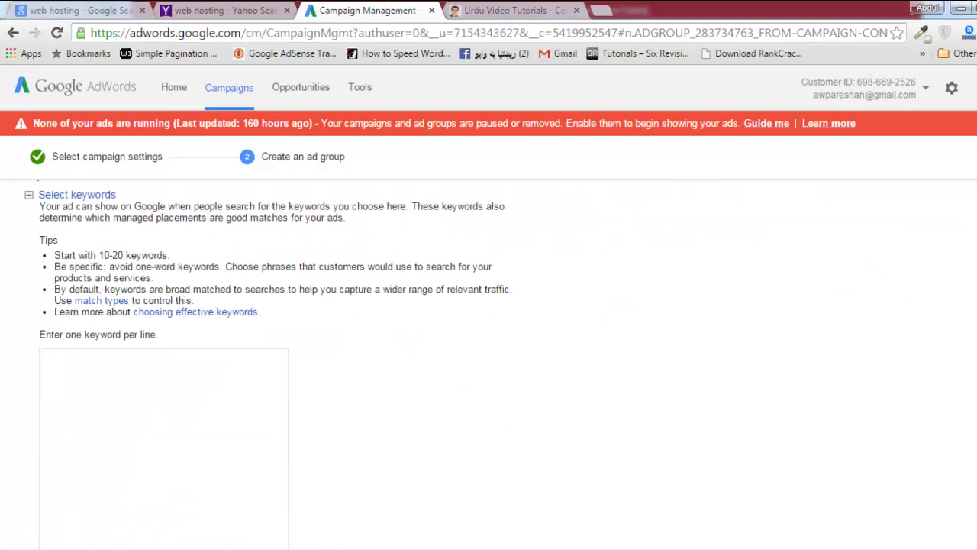
scroll(266, 297, "up", 1)
left_click(203, 471)
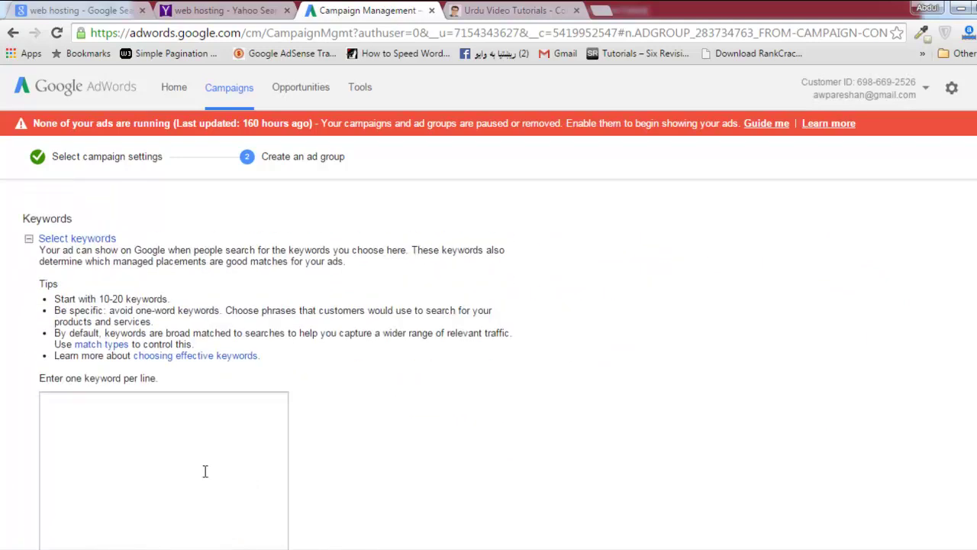
scroll(489, 359, "down", 4)
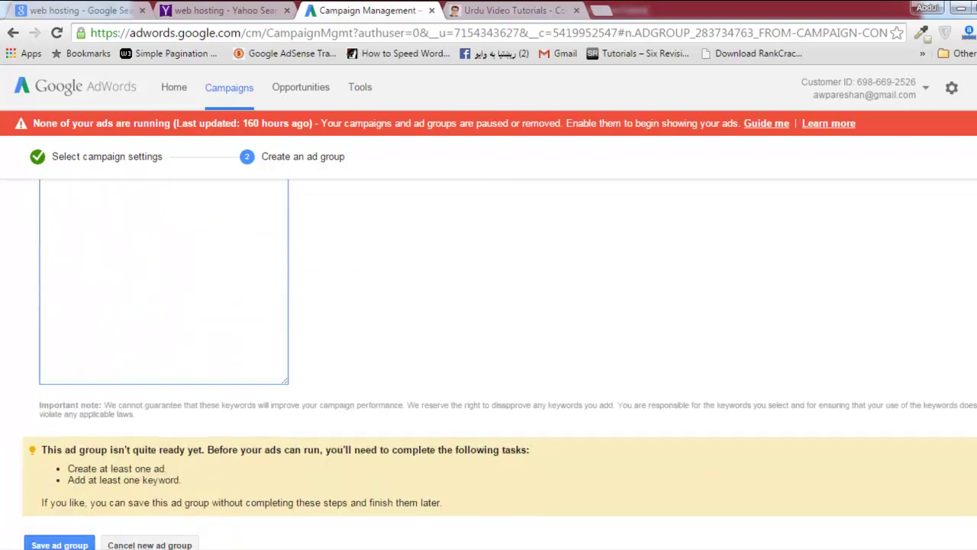
scroll(488, 359, "up", 8)
scroll(489, 359, "up", 1)
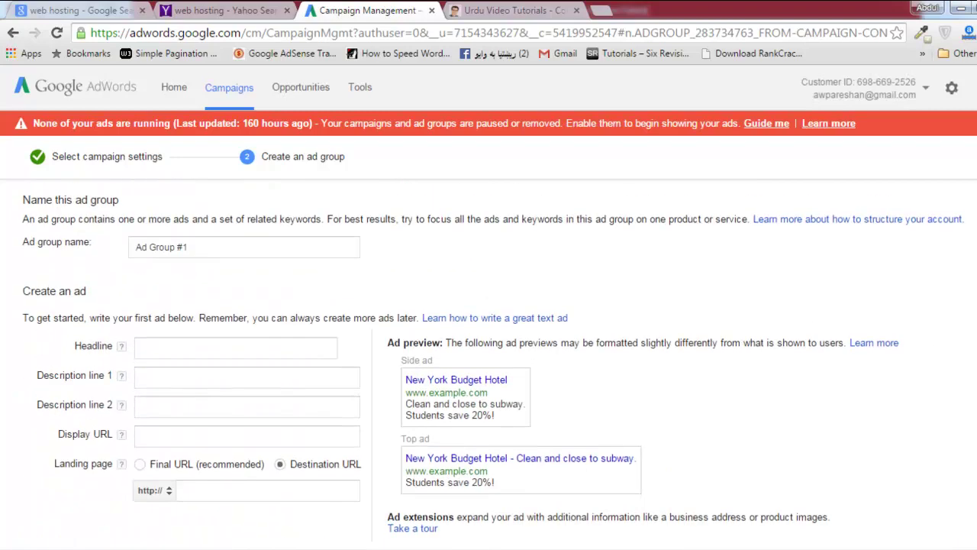
scroll(488, 358, "up", 1)
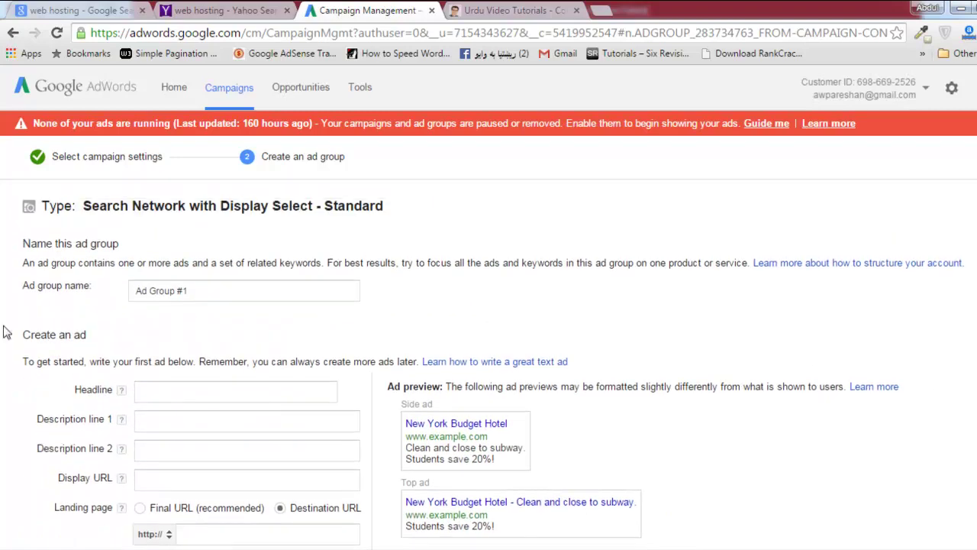